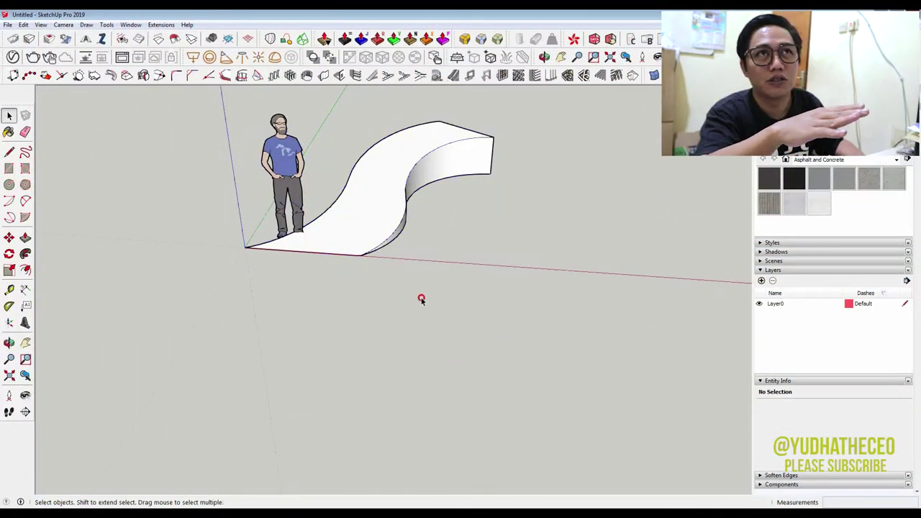
Step: Delete the finished S-shaped ramp and start a 2-Point Arc at the origin
{"action": "mouse_move", "coordinate": [467, 317]}
{"action": "left_mouse_down"}
{"action": "mouse_move", "coordinate": [544, 298]}
{"action": "mouse_move", "coordinate": [366, 292]}
{"action": "left_mouse_up"}
{"action": "key", "text": "space"}
{"action": "scroll", "coordinate": [365, 216], "scroll_direction": "up", "scroll_amount": 3}
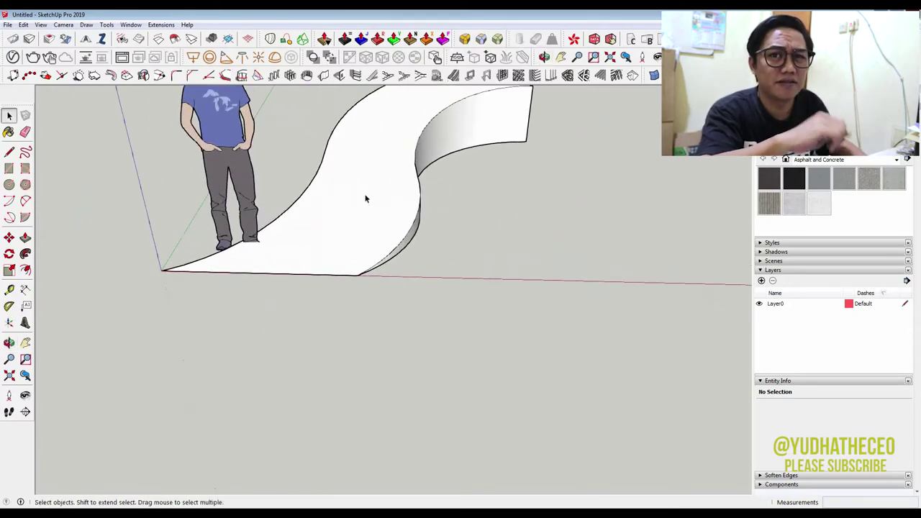
{"action": "left_click", "coordinate": [365, 192]}
{"action": "scroll", "coordinate": [353, 281], "scroll_direction": "down", "scroll_amount": 2}
{"action": "left_click", "coordinate": [356, 335]}
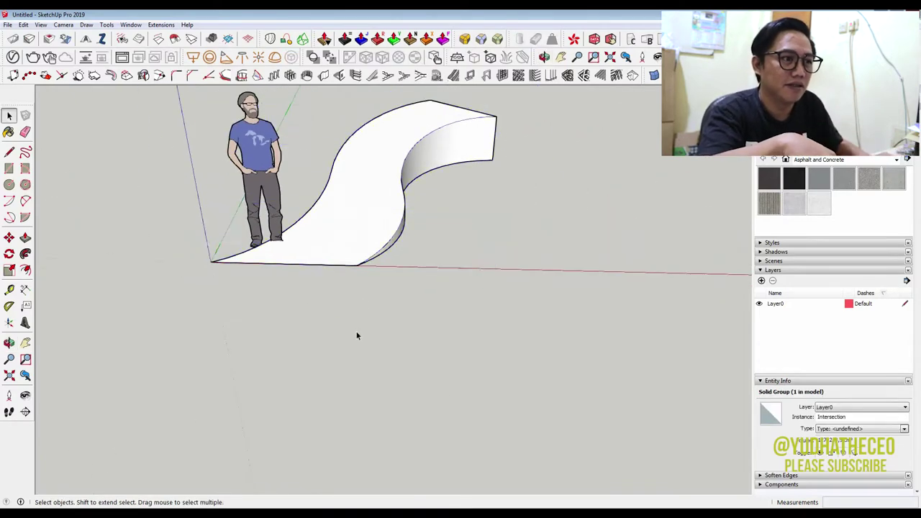
{"action": "scroll", "coordinate": [356, 335], "scroll_direction": "down", "scroll_amount": 2}
{"action": "scroll", "coordinate": [353, 374], "scroll_direction": "up", "scroll_amount": 2}
{"action": "key", "text": "ctrl+z"}
{"action": "key", "text": "a"}
{"action": "left_click", "coordinate": [234, 383]}
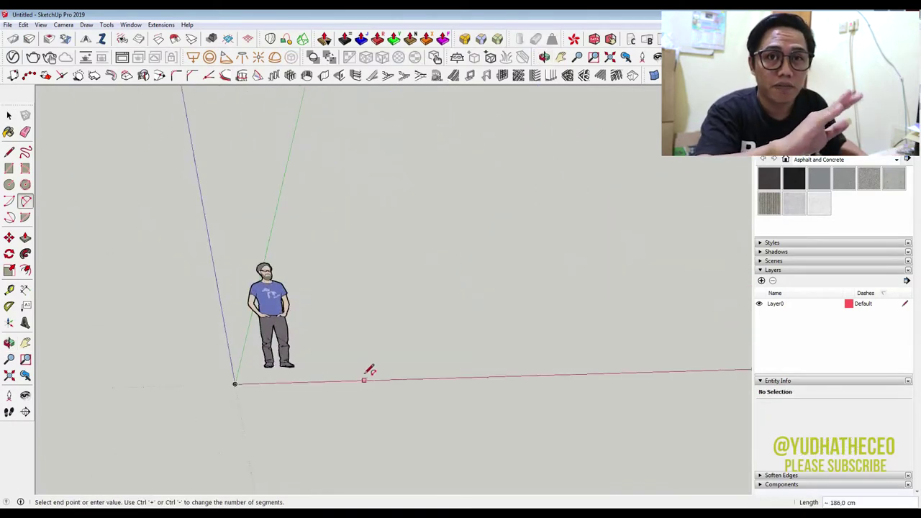
Step: Draw the first S-curve as two chained arcs from the red axis past the figure
{"action": "left_click", "coordinate": [366, 377]}
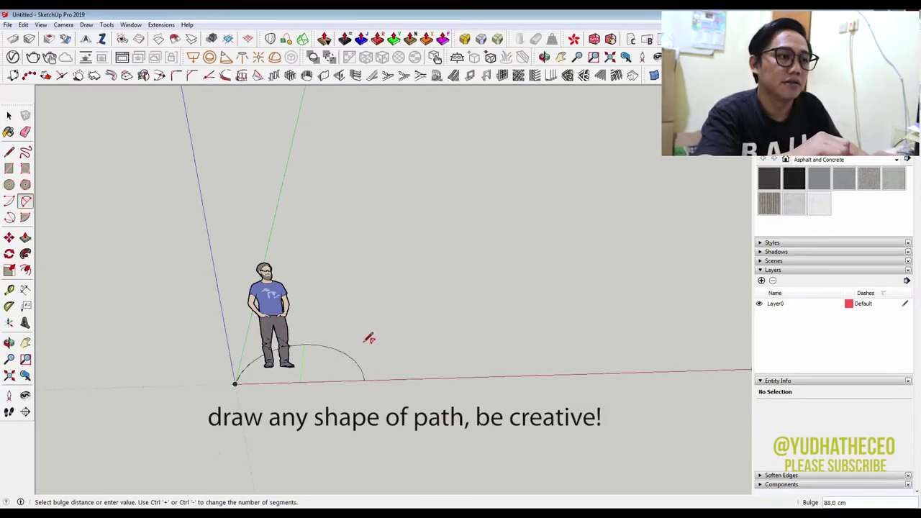
{"action": "left_click", "coordinate": [235, 382]}
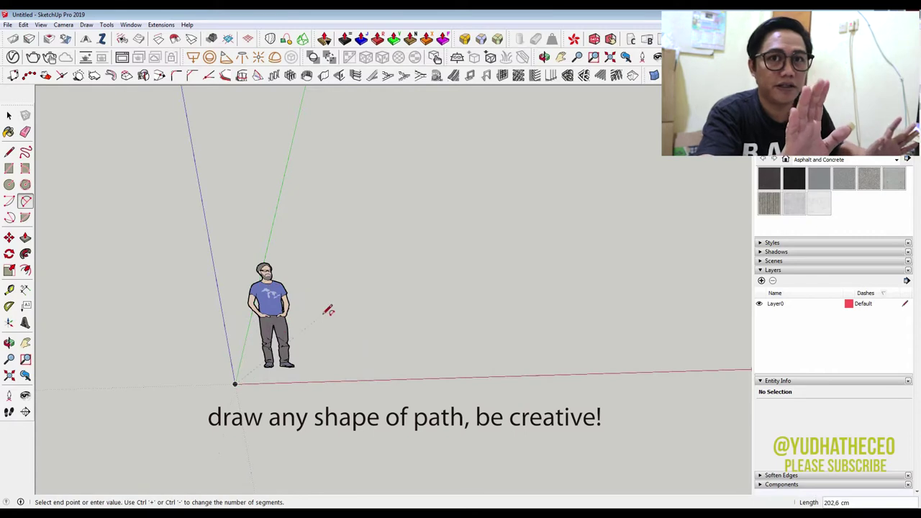
{"action": "left_click", "coordinate": [322, 314]}
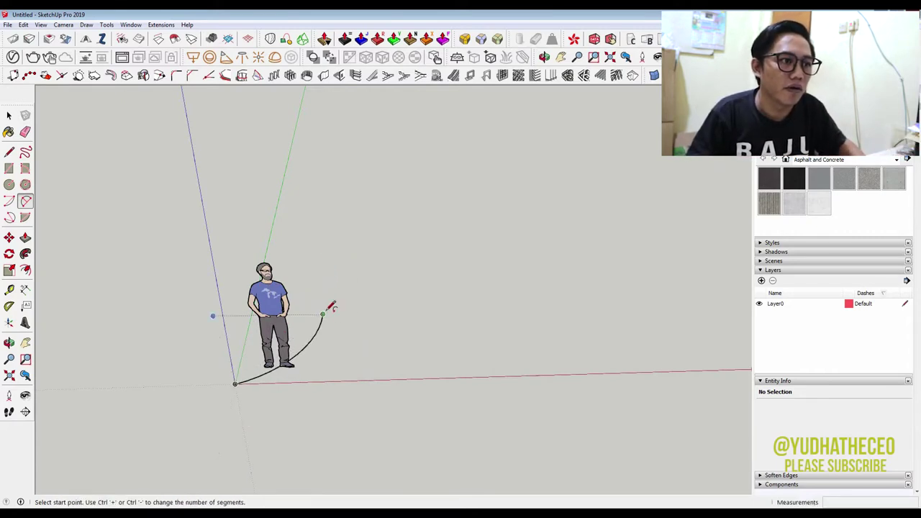
{"action": "left_click", "coordinate": [322, 314]}
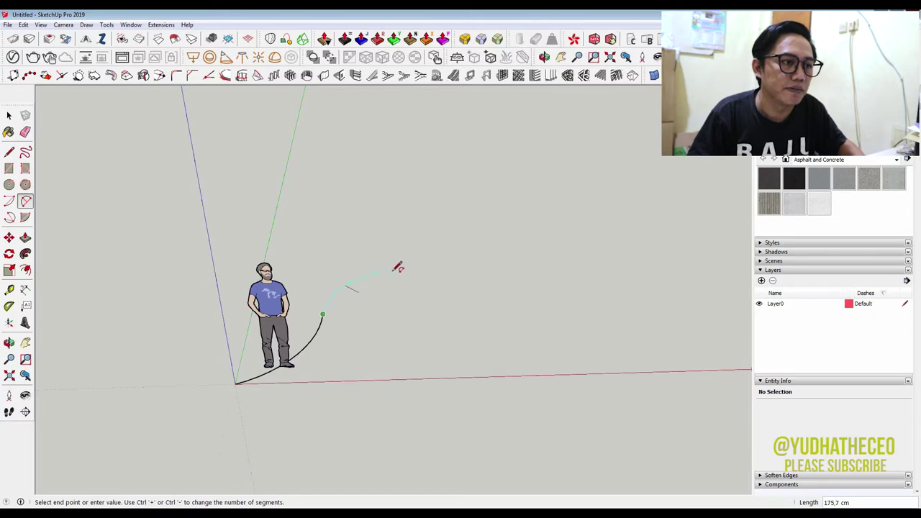
{"action": "left_click", "coordinate": [395, 260]}
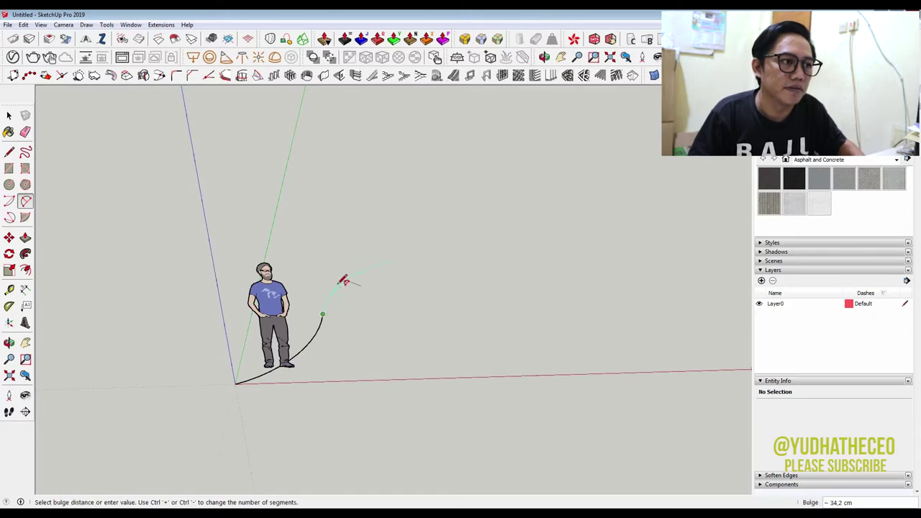
{"action": "mouse_move", "coordinate": [334, 301]}
{"action": "middle_mouse_down"}
{"action": "mouse_move", "coordinate": [438, 263]}
{"action": "mouse_move", "coordinate": [45, 133]}
{"action": "middle_mouse_up"}
{"action": "key", "text": "space"}
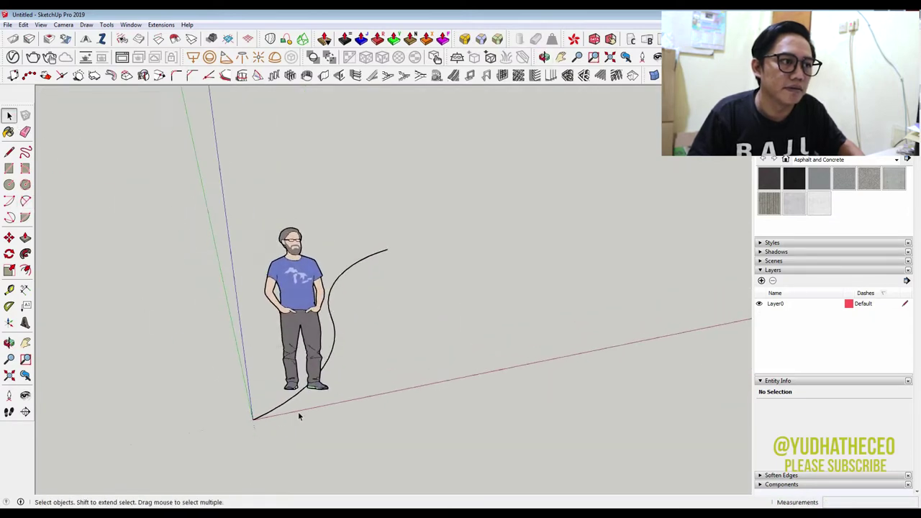
{"action": "key", "text": "o"}
{"action": "mouse_move", "coordinate": [298, 415]}
{"action": "left_mouse_down"}
{"action": "mouse_move", "coordinate": [328, 402]}
{"action": "mouse_move", "coordinate": [302, 392]}
{"action": "left_mouse_up"}
Step: Draw the parallel second S-curve of two arcs and join the curve ends with a line
{"action": "left_click", "coordinate": [9, 153]}
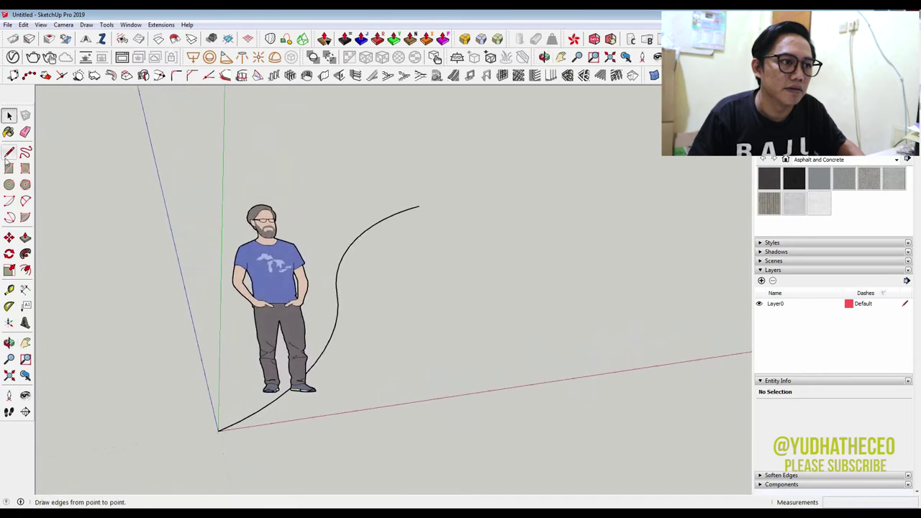
{"action": "left_click", "coordinate": [26, 204]}
{"action": "left_click", "coordinate": [416, 401]}
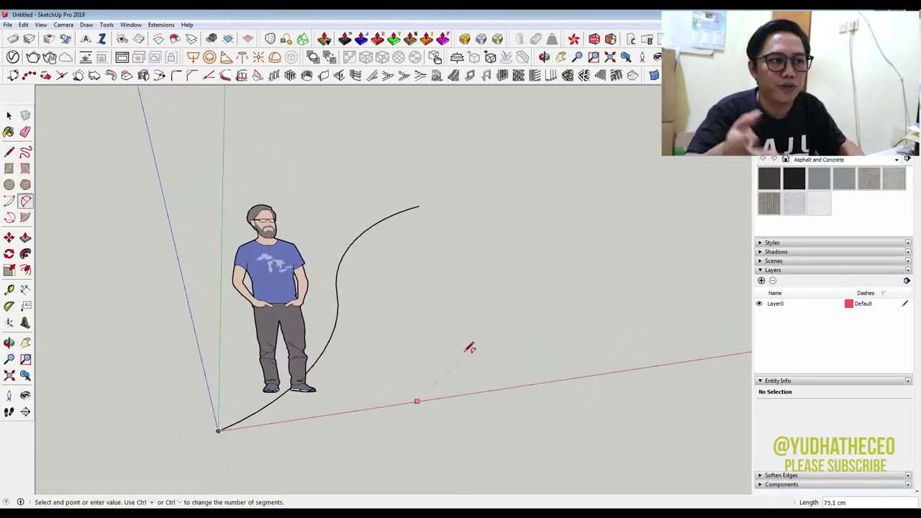
{"action": "left_click", "coordinate": [433, 303]}
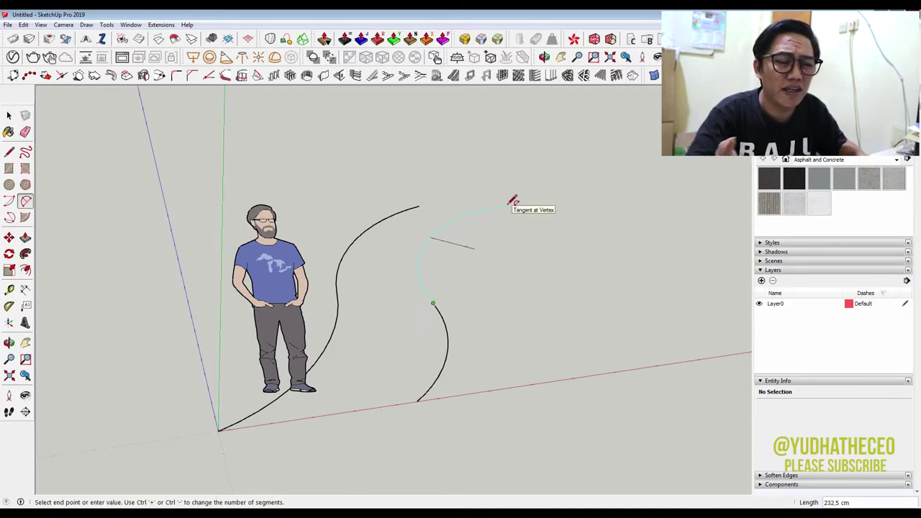
{"action": "key", "text": "Escape"}
{"action": "left_click", "coordinate": [433, 303]}
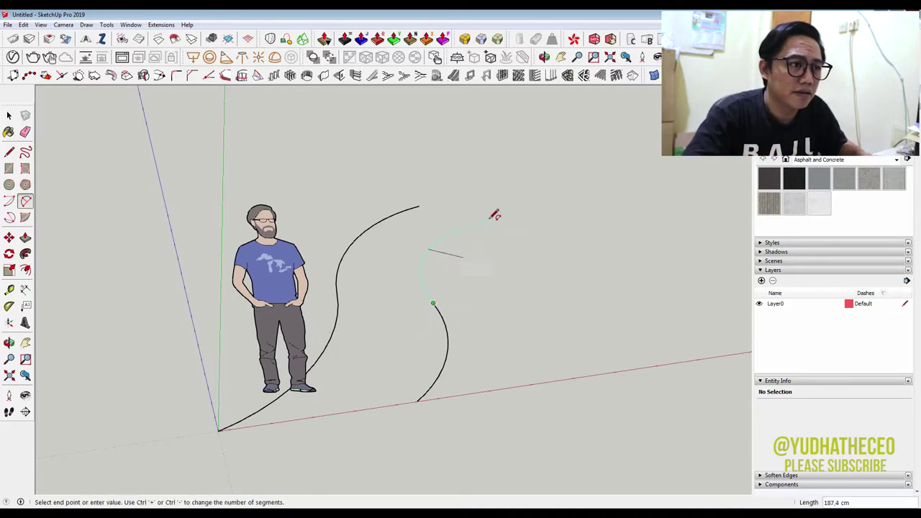
{"action": "left_click", "coordinate": [502, 211]}
{"action": "middle_click_drag", "start_coordinate": [461, 286], "coordinate": [432, 205]}
{"action": "key", "text": "l"}
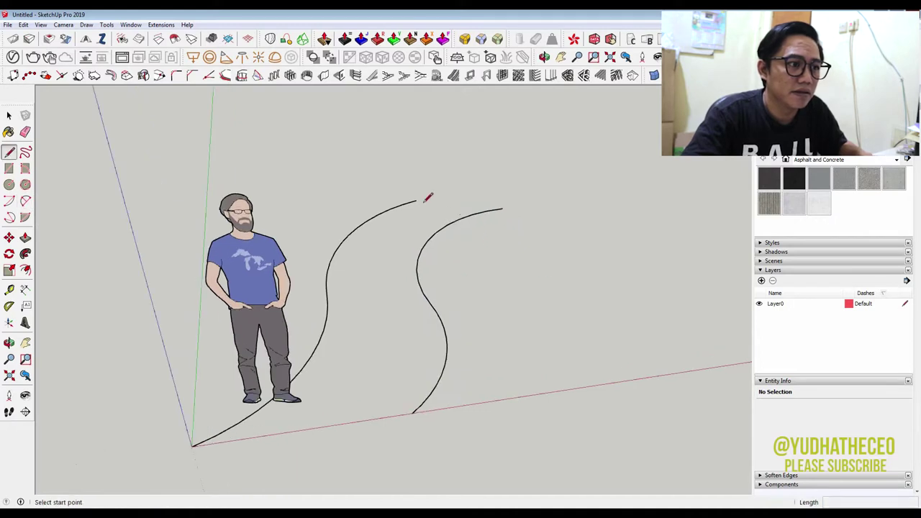
{"action": "left_click", "coordinate": [412, 410]}
Step: Make the curved S-shaped face and its edges into a group
{"action": "key", "text": "space"}
{"action": "scroll", "coordinate": [421, 312], "scroll_direction": "down", "scroll_amount": 5}
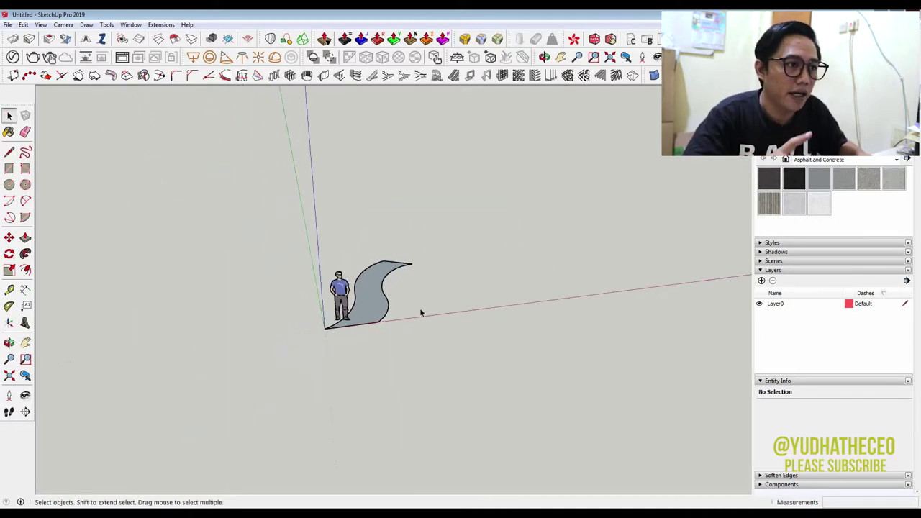
{"action": "mouse_move", "coordinate": [421, 312]}
{"action": "middle_mouse_down"}
{"action": "mouse_move", "coordinate": [464, 197]}
{"action": "mouse_move", "coordinate": [409, 312]}
{"action": "middle_mouse_up"}
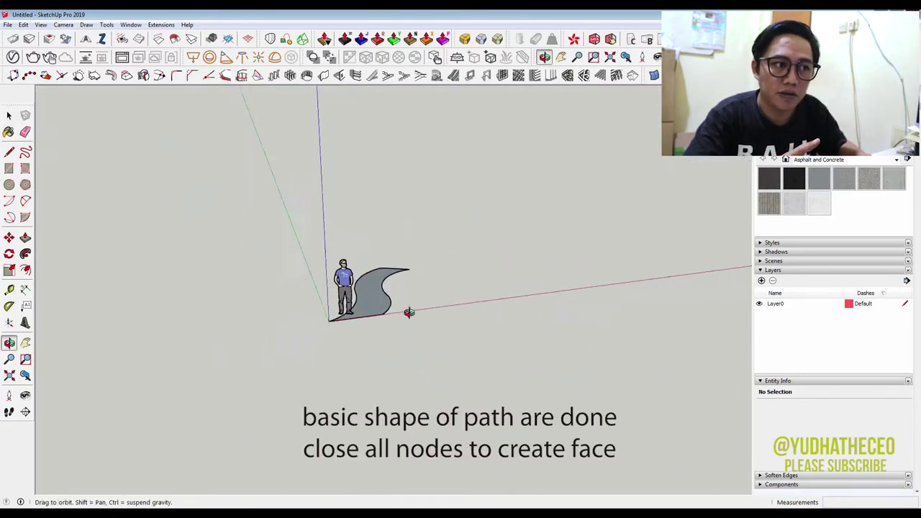
{"action": "scroll", "coordinate": [365, 302], "scroll_direction": "up", "scroll_amount": 6}
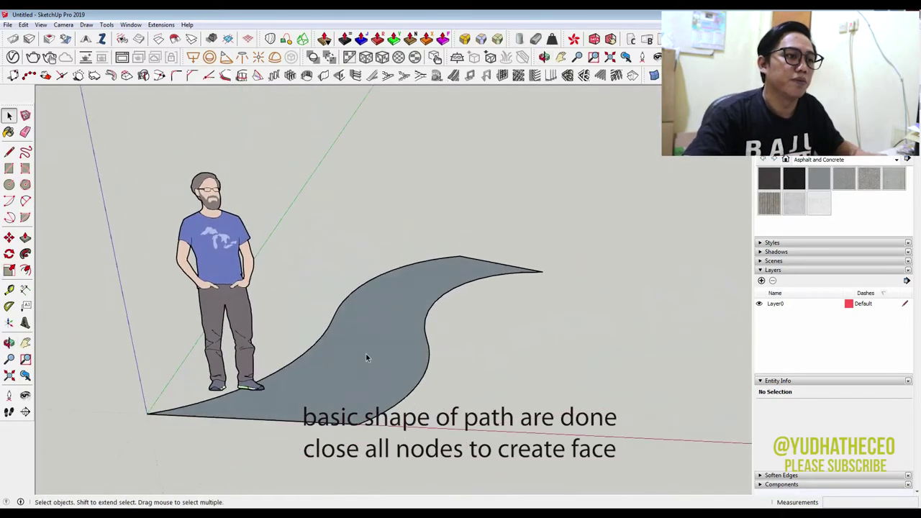
{"action": "double_click", "coordinate": [365, 356]}
{"action": "right_click", "coordinate": [366, 353]}
{"action": "left_click", "coordinate": [397, 216]}
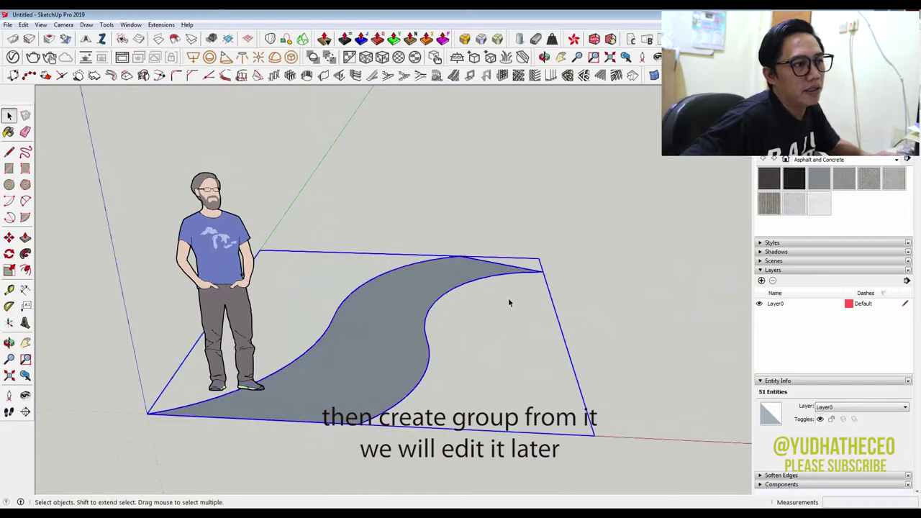
{"action": "left_click", "coordinate": [514, 351]}
Step: Draw a ground rectangle from the origin that covers the curved face
{"action": "scroll", "coordinate": [514, 352], "scroll_direction": "down", "scroll_amount": 4}
{"action": "scroll", "coordinate": [524, 353], "scroll_direction": "down", "scroll_amount": 1}
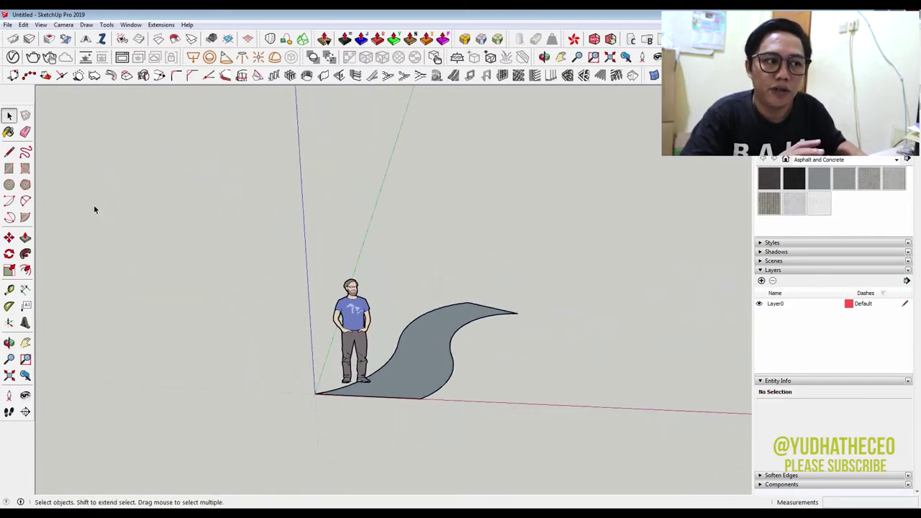
{"action": "left_click", "coordinate": [9, 168]}
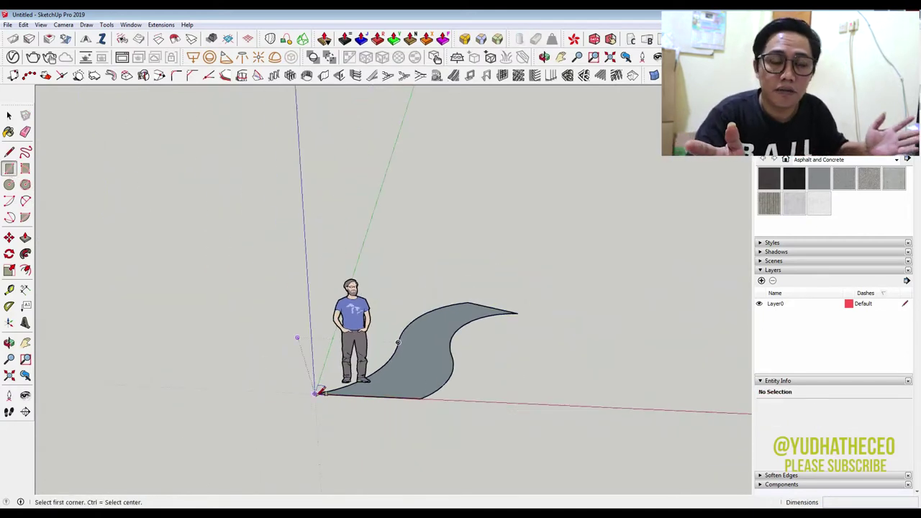
{"action": "left_click", "coordinate": [314, 394]}
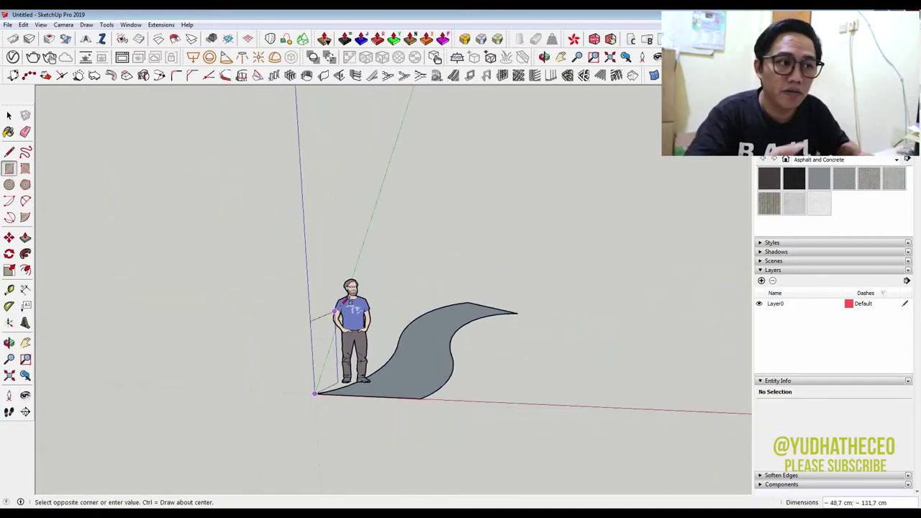
{"action": "left_click", "coordinate": [532, 299]}
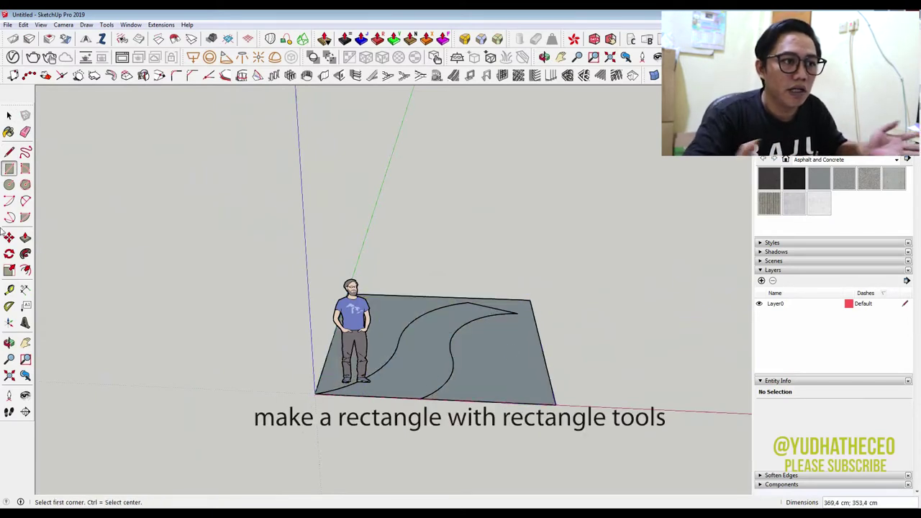
{"action": "left_click", "coordinate": [9, 115]}
Step: Group the rectangle and open the group for editing
{"action": "scroll", "coordinate": [517, 336], "scroll_direction": "up", "scroll_amount": 2}
{"action": "scroll", "coordinate": [517, 349], "scroll_direction": "up", "scroll_amount": 2}
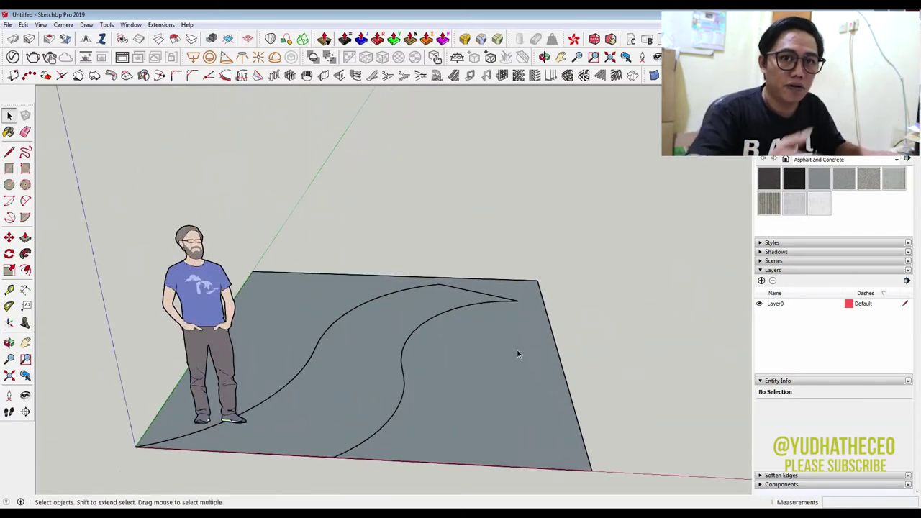
{"action": "mouse_move", "coordinate": [517, 352]}
{"action": "middle_mouse_down"}
{"action": "mouse_move", "coordinate": [239, 417]}
{"action": "mouse_move", "coordinate": [396, 439]}
{"action": "middle_mouse_up"}
{"action": "double_click", "coordinate": [408, 435]}
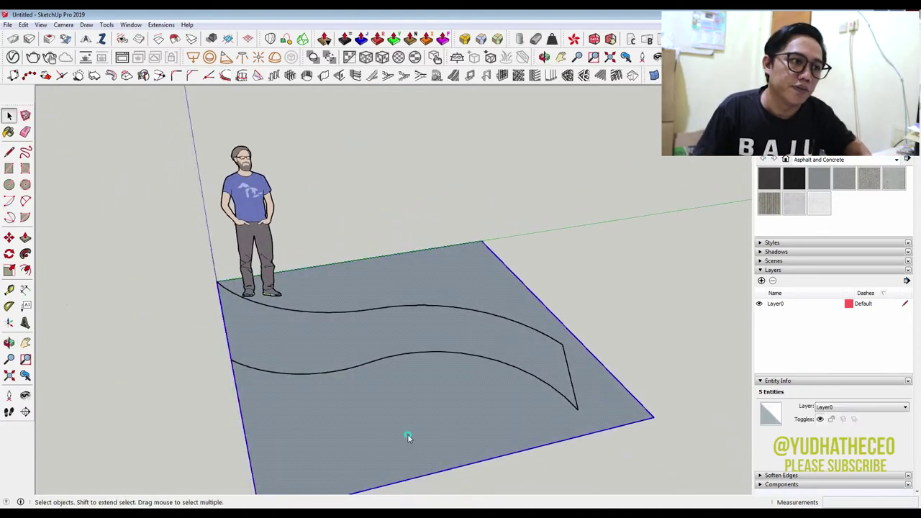
{"action": "right_click", "coordinate": [407, 435]}
{"action": "left_click", "coordinate": [482, 330]}
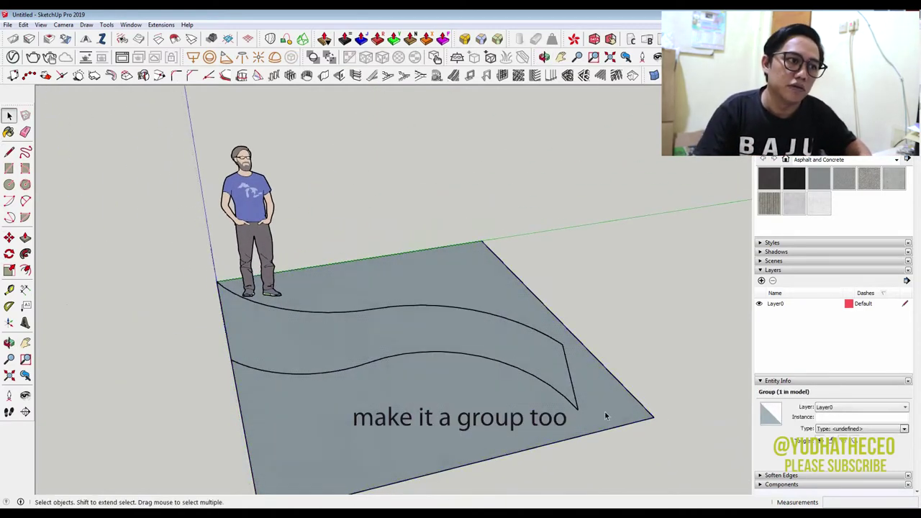
{"action": "double_click", "coordinate": [509, 411]}
Step: Push/Pull the ground rectangle up into an 80 cm tall box
{"action": "key", "text": "p"}
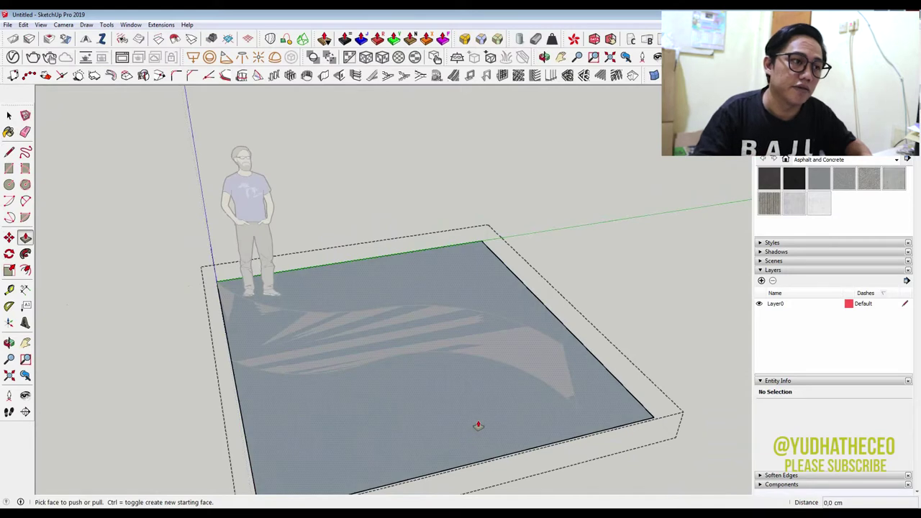
{"action": "left_click", "coordinate": [476, 425]}
{"action": "type", "text": "80"}
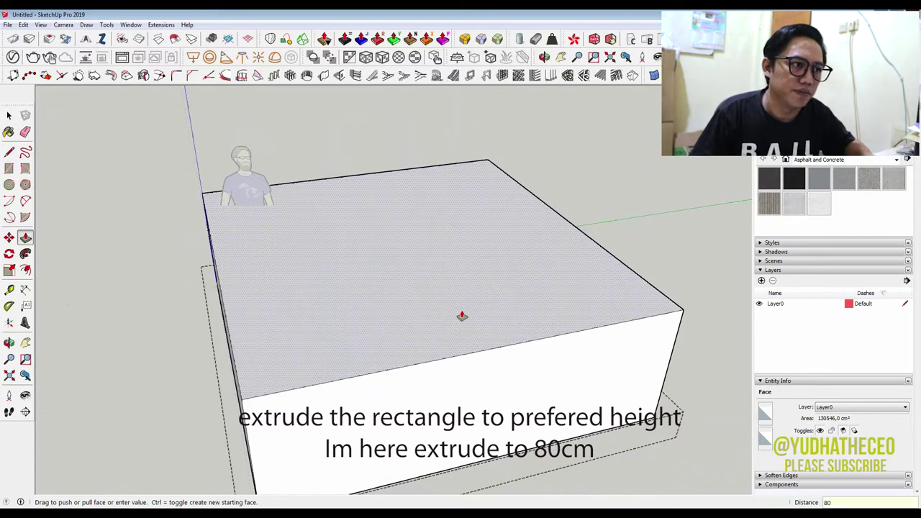
{"action": "key", "text": "Return"}
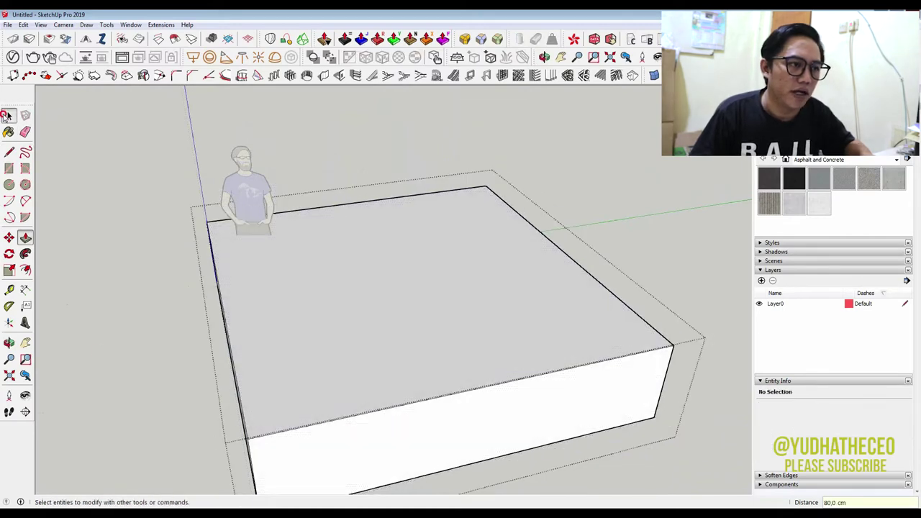
{"action": "left_click", "coordinate": [7, 115]}
Step: Move the S-shaped path group out from under the box onto the ground beside it
{"action": "left_click", "coordinate": [341, 338]}
{"action": "mouse_move", "coordinate": [277, 333]}
{"action": "middle_mouse_down"}
{"action": "mouse_move", "coordinate": [462, 123]}
{"action": "mouse_move", "coordinate": [382, 247]}
{"action": "mouse_move", "coordinate": [326, 304]}
{"action": "middle_mouse_up"}
{"action": "double_click", "coordinate": [296, 336]}
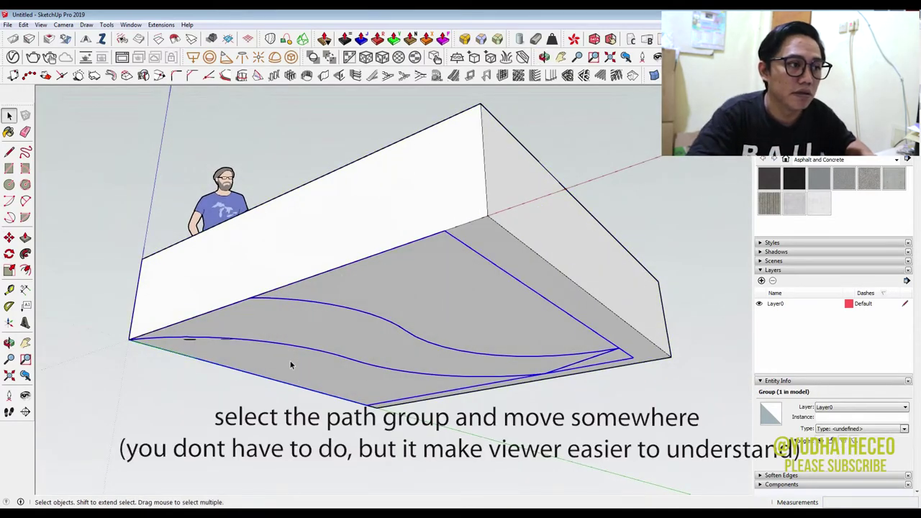
{"action": "key", "text": "m"}
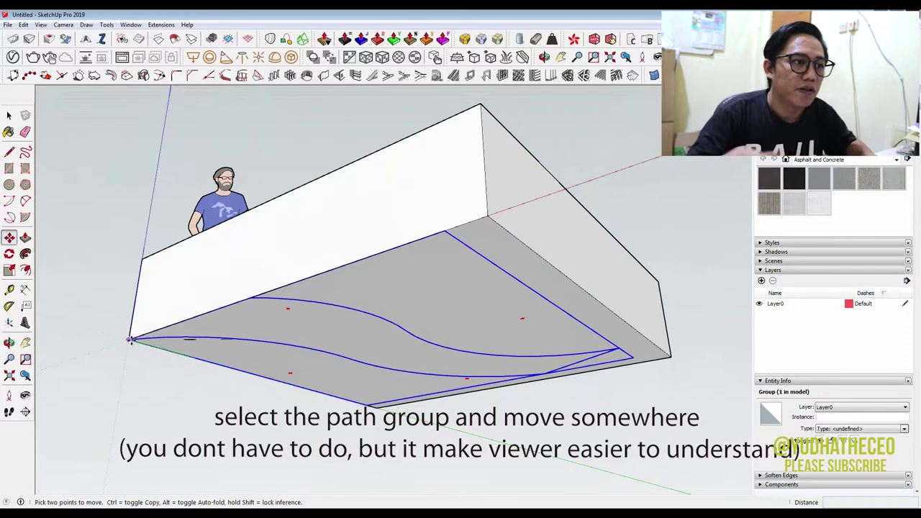
{"action": "left_click", "coordinate": [130, 341]}
{"action": "scroll", "coordinate": [346, 338], "scroll_direction": "down", "scroll_amount": 5}
{"action": "scroll", "coordinate": [345, 338], "scroll_direction": "down", "scroll_amount": 3}
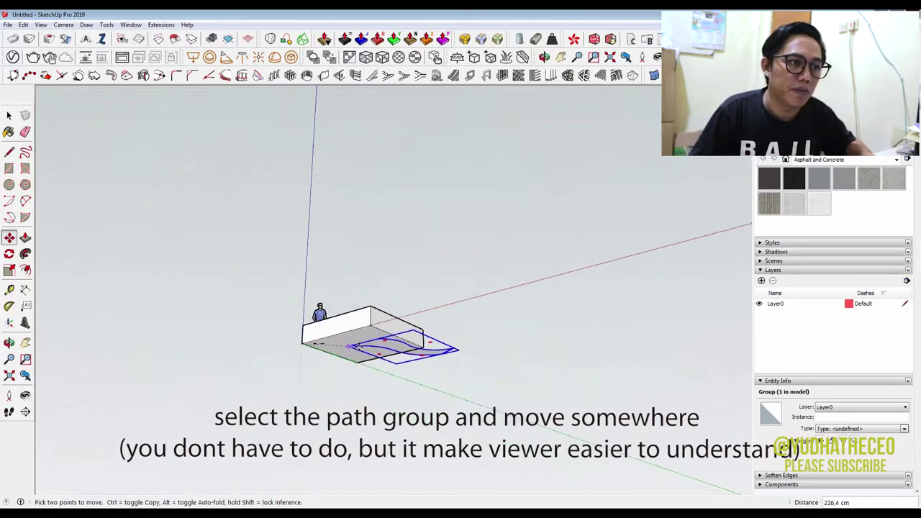
{"action": "left_click", "coordinate": [459, 300]}
Step: Open the box group for editing
{"action": "middle_click_drag", "start_coordinate": [411, 361], "coordinate": [374, 360]}
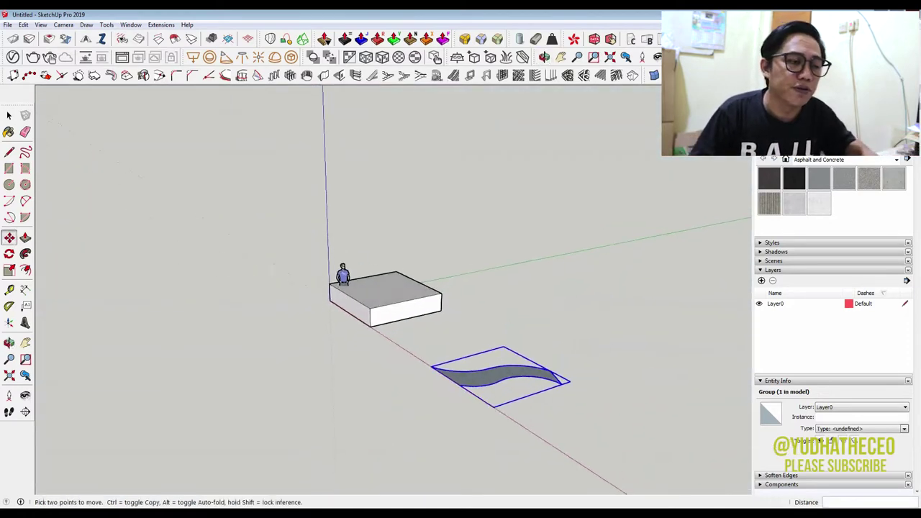
{"action": "scroll", "coordinate": [514, 316], "scroll_direction": "up", "scroll_amount": 2}
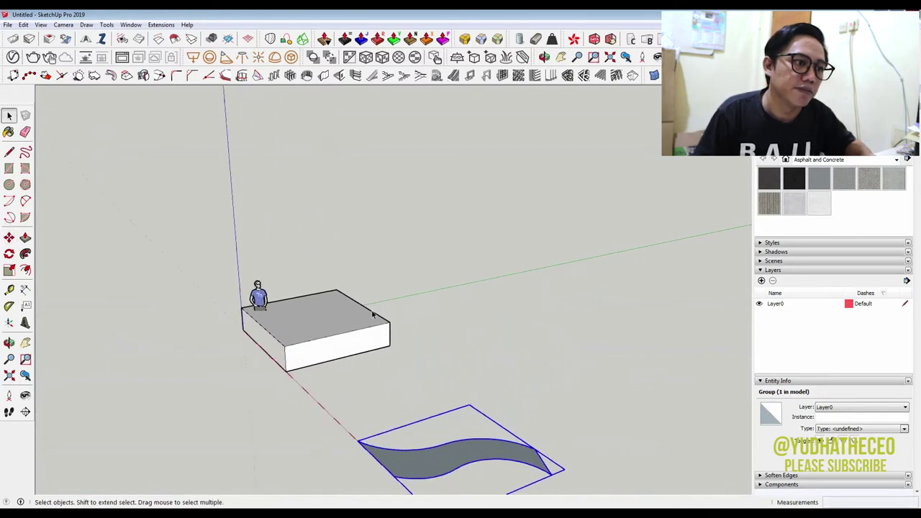
{"action": "double_click", "coordinate": [299, 323]}
{"action": "scroll", "coordinate": [302, 331], "scroll_direction": "up", "scroll_amount": 3}
{"action": "scroll", "coordinate": [309, 348], "scroll_direction": "up", "scroll_amount": 2}
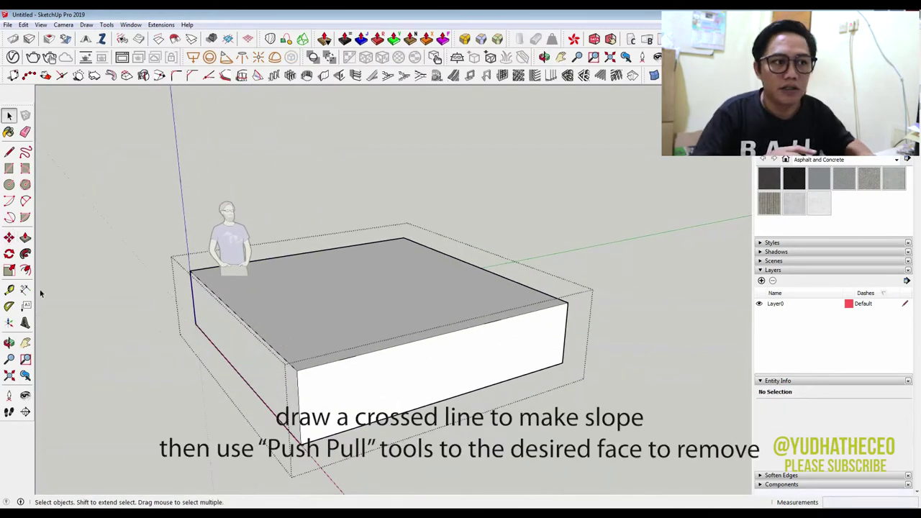
Step: Draw a diagonal on the box's side face and push away the triangular wedge to form a slope
{"action": "left_click", "coordinate": [9, 152]}
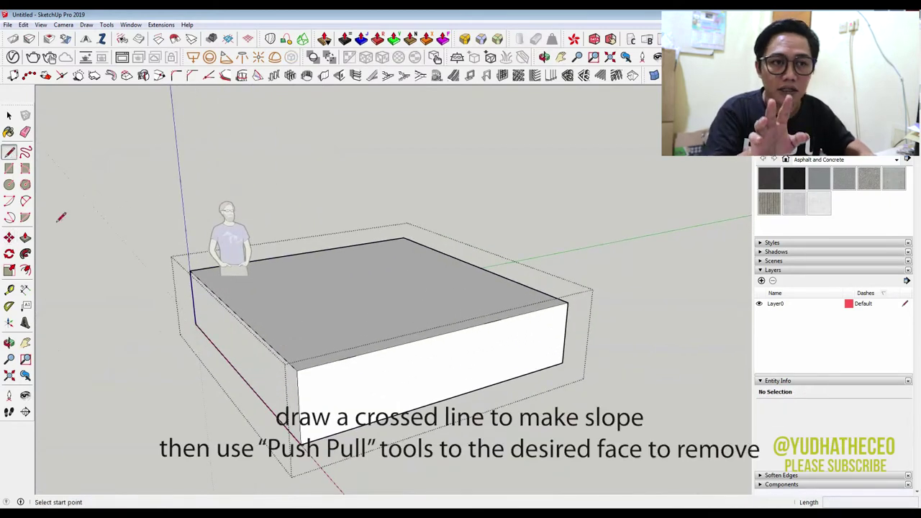
{"action": "left_click", "coordinate": [303, 438]}
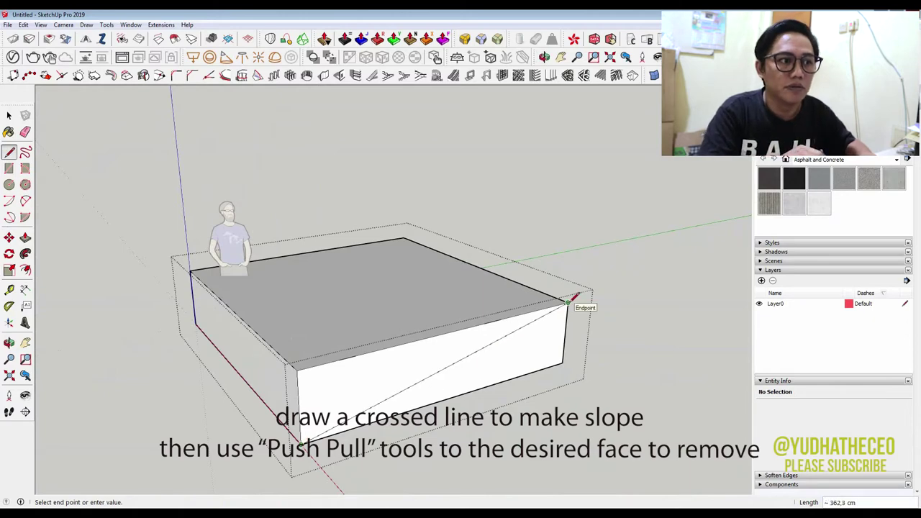
{"action": "middle_click_drag", "start_coordinate": [276, 324], "coordinate": [382, 371]}
{"action": "key", "text": "p"}
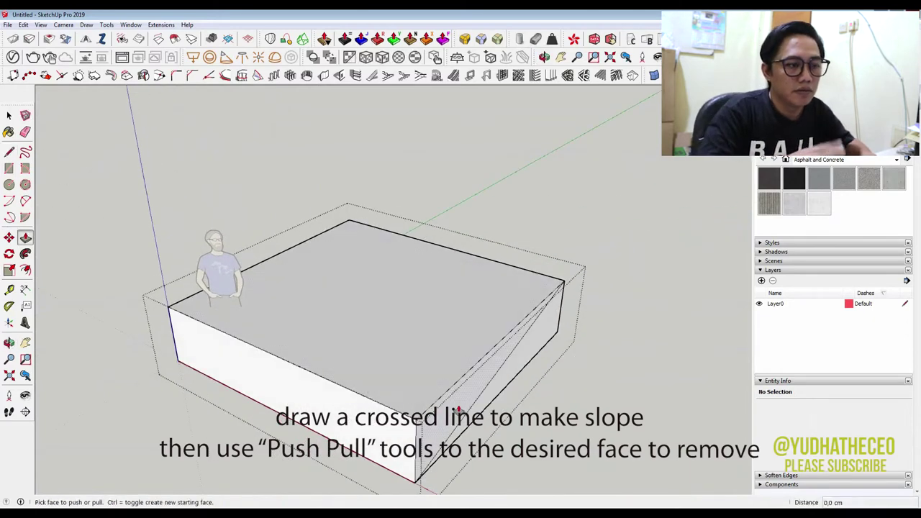
{"action": "left_click", "coordinate": [459, 412]}
{"action": "left_click", "coordinate": [193, 334]}
{"action": "left_click", "coordinate": [366, 56]}
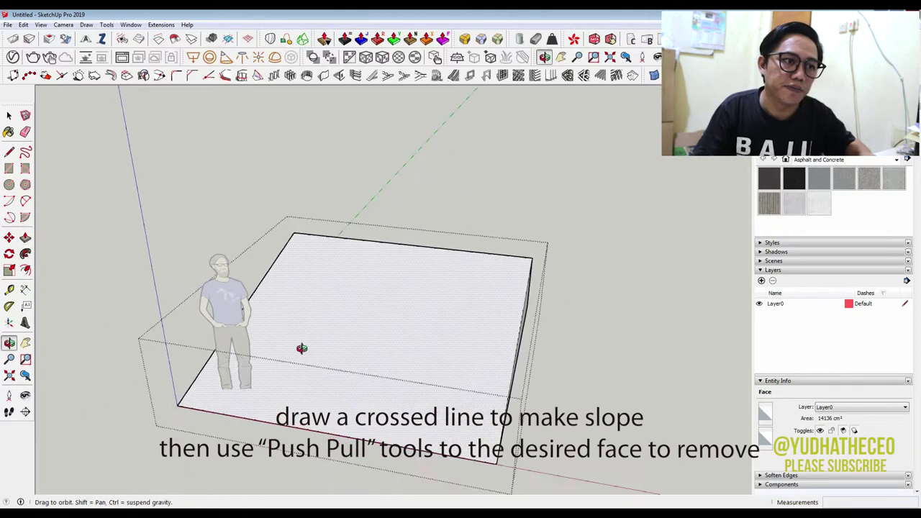
{"action": "left_click", "coordinate": [8, 115]}
Step: Open the S-shaped path group for editing
{"action": "middle_click_drag", "start_coordinate": [319, 148], "coordinate": [319, 168]}
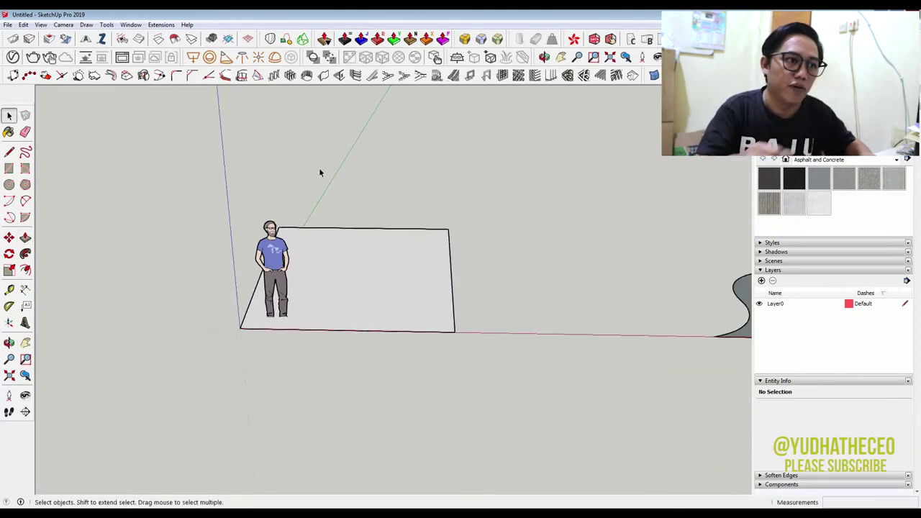
{"action": "scroll", "coordinate": [318, 173], "scroll_direction": "down", "scroll_amount": 3}
{"action": "left_click", "coordinate": [633, 272]}
{"action": "scroll", "coordinate": [661, 242], "scroll_direction": "up", "scroll_amount": 3}
{"action": "scroll", "coordinate": [661, 241], "scroll_direction": "up", "scroll_amount": 2}
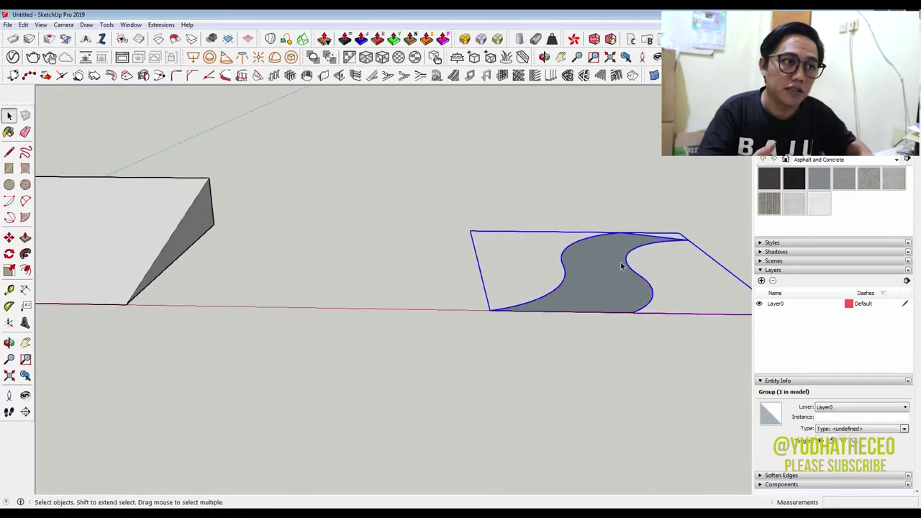
{"action": "double_click", "coordinate": [604, 279]}
Step: Push/Pull the S-shaped face upward into a tall curved solid
{"action": "key", "text": "p"}
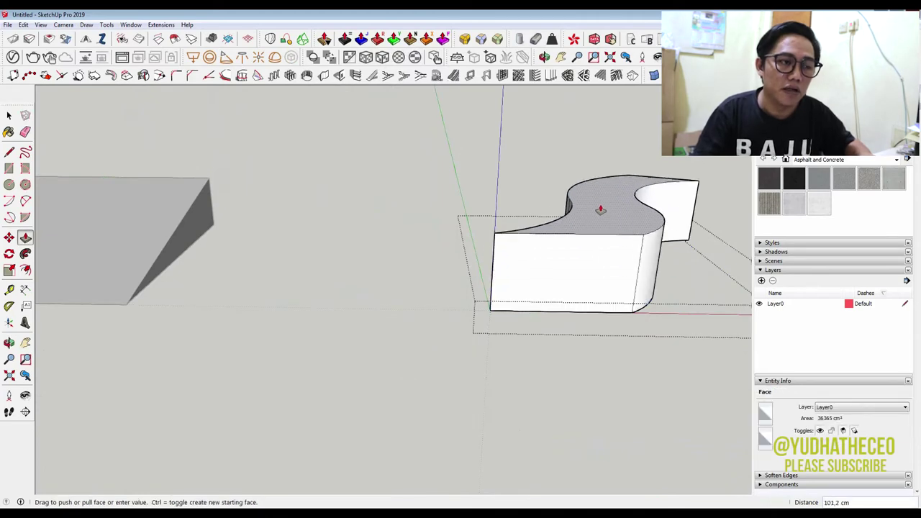
{"action": "left_click_drag", "start_coordinate": [589, 285], "coordinate": [604, 182]}
{"action": "middle_click_drag", "start_coordinate": [605, 183], "coordinate": [595, 213]}
{"action": "left_click_drag", "start_coordinate": [595, 213], "coordinate": [600, 288]}
{"action": "mouse_move", "coordinate": [600, 288]}
{"action": "middle_mouse_down"}
{"action": "mouse_move", "coordinate": [576, 364]}
{"action": "mouse_move", "coordinate": [256, 340]}
{"action": "middle_mouse_up"}
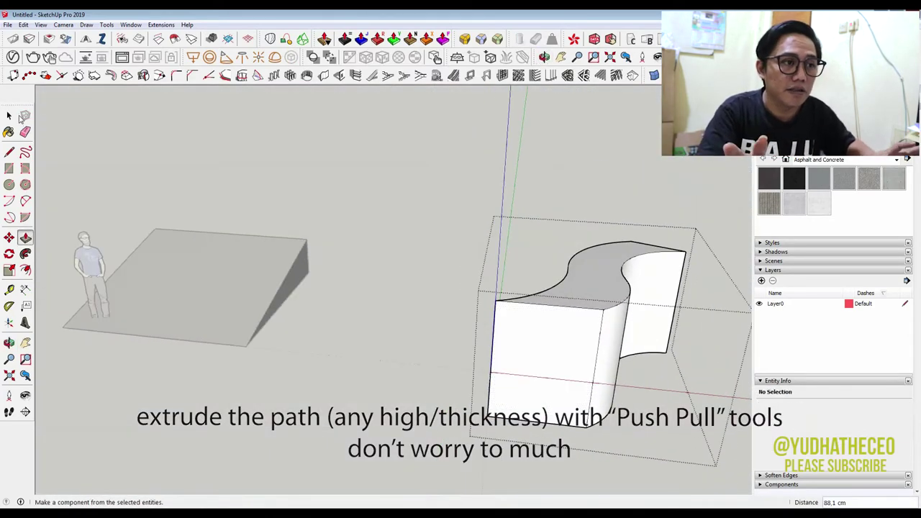
Step: Close the curved group and select the new S-shaped solid
{"action": "left_click", "coordinate": [13, 39]}
{"action": "left_click", "coordinate": [341, 189]}
{"action": "middle_click_drag", "start_coordinate": [341, 190], "coordinate": [466, 283]}
{"action": "left_click", "coordinate": [466, 283]}
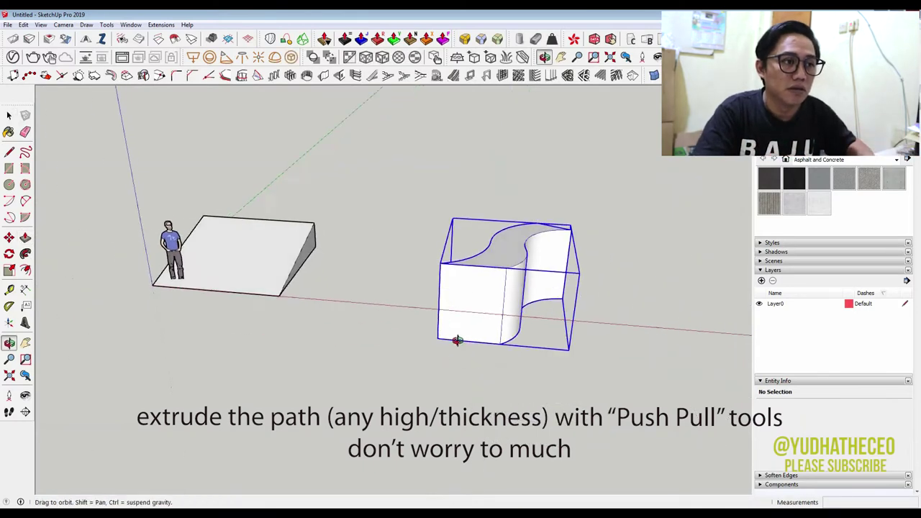
{"action": "middle_click_drag", "start_coordinate": [456, 339], "coordinate": [515, 373]}
Step: Move the S-shaped solid onto the sloped wedge, lower it to the slope, and select both groups
{"action": "key", "text": "m"}
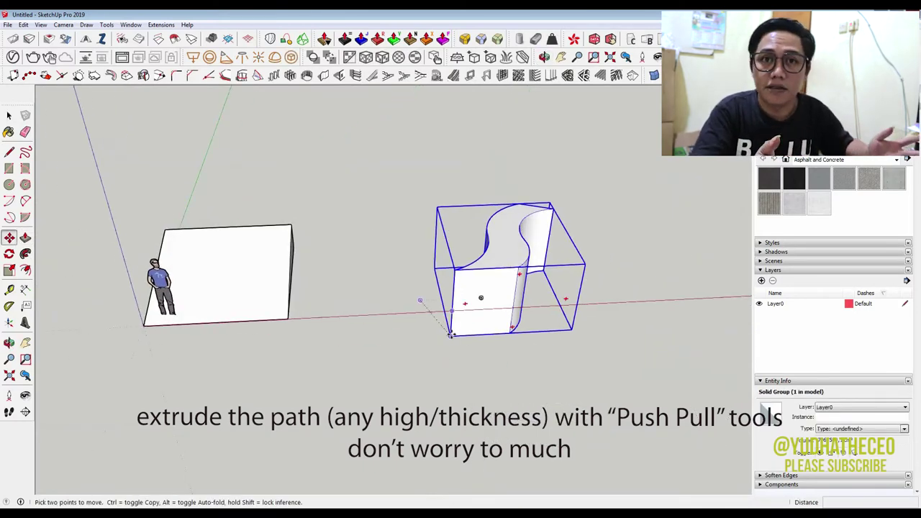
{"action": "left_click", "coordinate": [450, 335]}
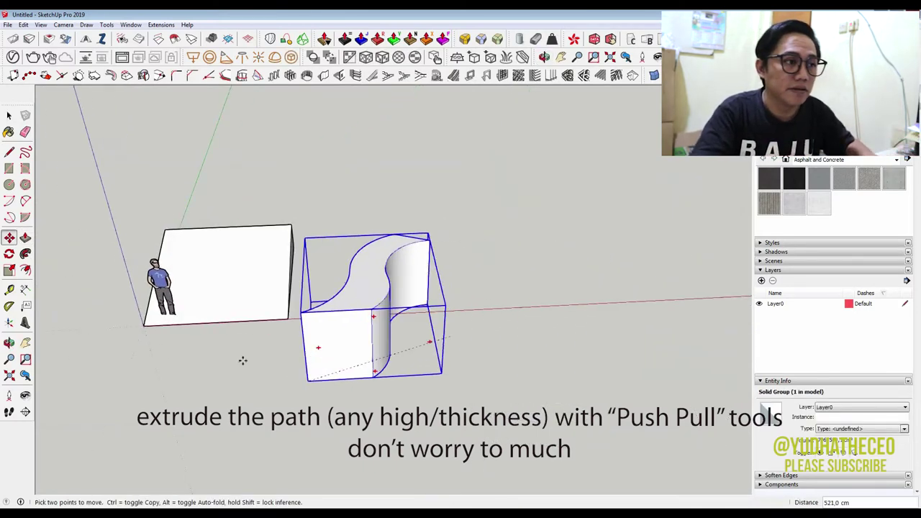
{"action": "left_click", "coordinate": [144, 325]}
{"action": "scroll", "coordinate": [144, 325], "scroll_direction": "up", "scroll_amount": 1}
{"action": "left_click", "coordinate": [185, 220]}
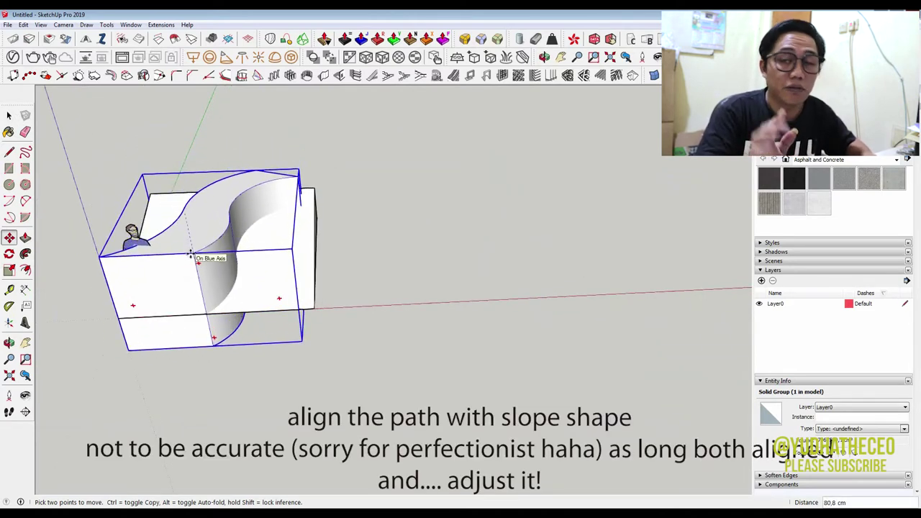
{"action": "left_click", "coordinate": [9, 113]}
{"action": "left_click", "coordinate": [146, 109]}
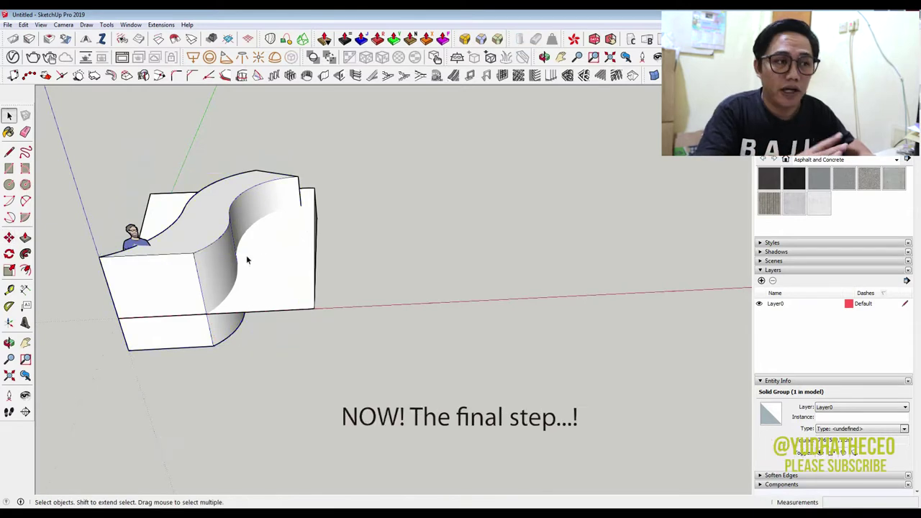
{"action": "left_click", "coordinate": [228, 263]}
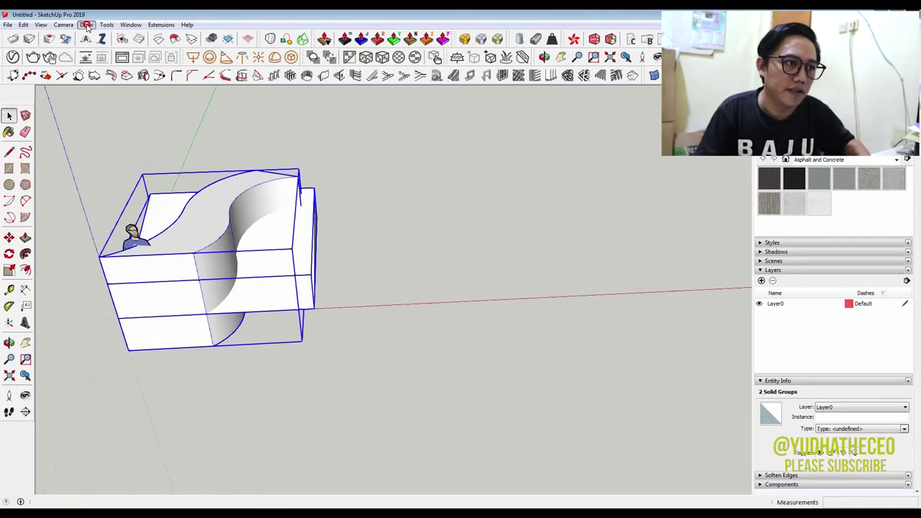
Step: Apply Solid Tools Intersect to the two groups, keeping only their curved sloping overlap
{"action": "left_click", "coordinate": [106, 25]}
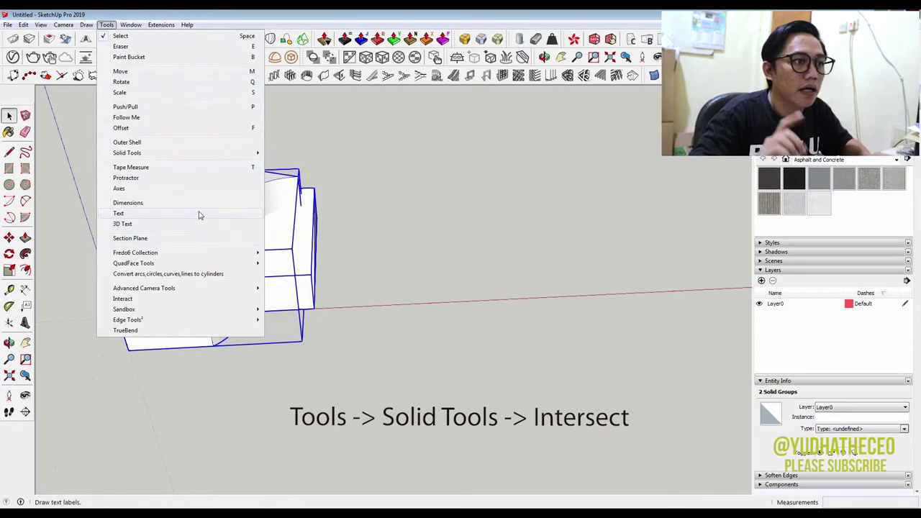
{"action": "mouse_move", "coordinate": [127, 152]}
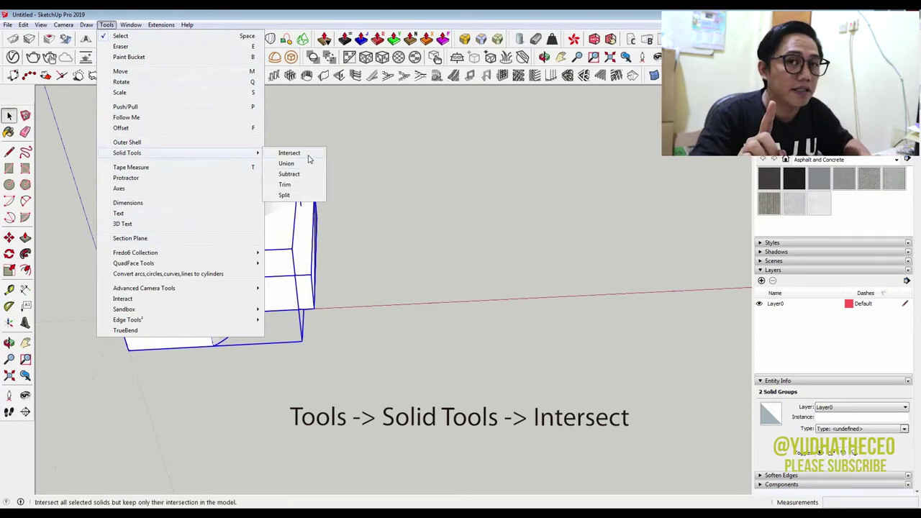
{"action": "left_click", "coordinate": [308, 155]}
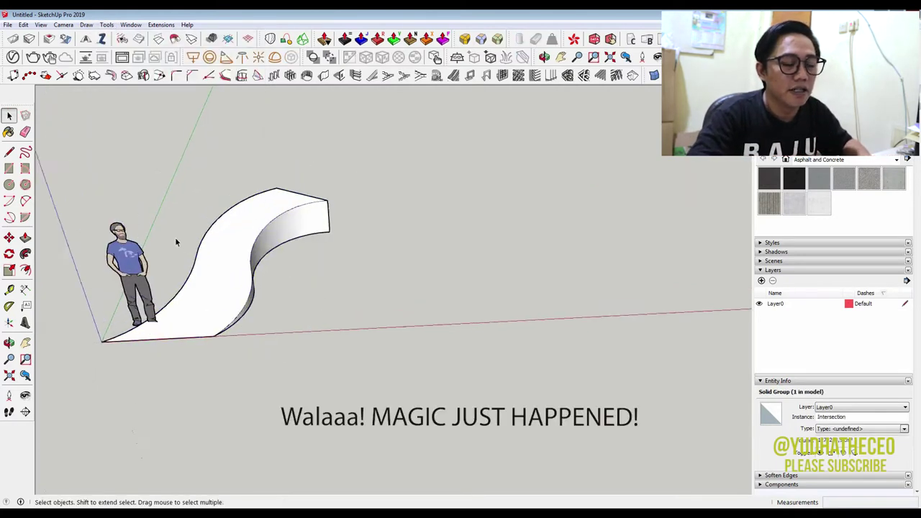
{"action": "scroll", "coordinate": [176, 241], "scroll_direction": "up", "scroll_amount": 2}
{"action": "mouse_move", "coordinate": [185, 243]}
{"action": "middle_mouse_down"}
{"action": "mouse_move", "coordinate": [173, 324]}
{"action": "mouse_move", "coordinate": [299, 196]}
{"action": "middle_mouse_up"}
{"action": "scroll", "coordinate": [385, 190], "scroll_direction": "up", "scroll_amount": 3}
{"action": "middle_click_drag", "start_coordinate": [385, 190], "coordinate": [221, 223]}
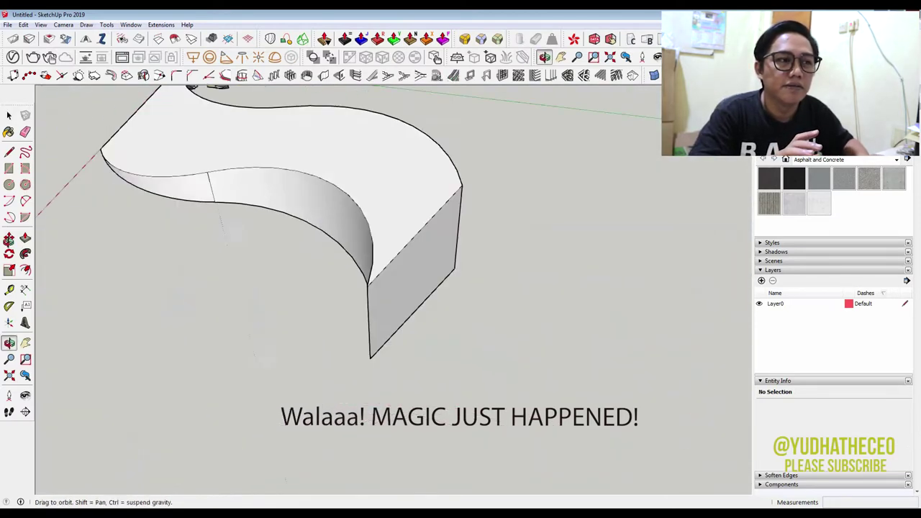
{"action": "scroll", "coordinate": [62, 113], "scroll_direction": "down", "scroll_amount": 3}
{"action": "middle_click_drag", "start_coordinate": [61, 113], "coordinate": [154, 165]}
{"action": "scroll", "coordinate": [486, 173], "scroll_direction": "up", "scroll_amount": 3}
{"action": "key", "text": "space"}
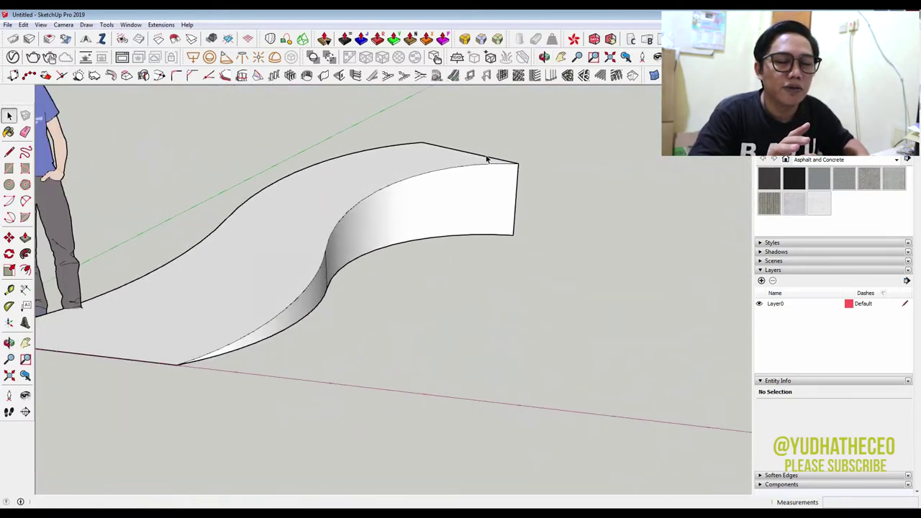
{"action": "scroll", "coordinate": [487, 160], "scroll_direction": "down", "scroll_amount": 4}
{"action": "middle_click_drag", "start_coordinate": [431, 185], "coordinate": [441, 247]}
{"action": "left_click", "coordinate": [460, 249]}
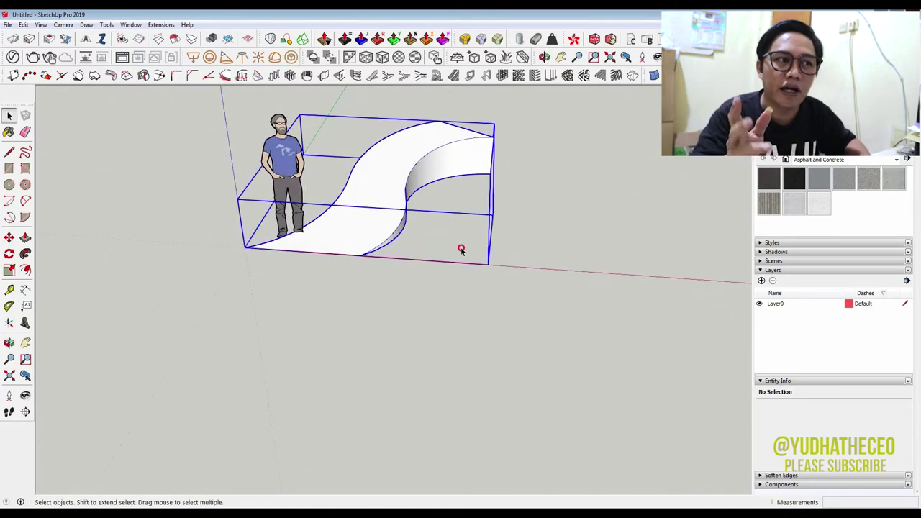
{"action": "left_click", "coordinate": [421, 302]}
{"action": "mouse_move", "coordinate": [421, 302]}
{"action": "middle_mouse_down"}
{"action": "mouse_move", "coordinate": [602, 292]}
{"action": "mouse_move", "coordinate": [407, 302]}
{"action": "mouse_move", "coordinate": [370, 269]}
{"action": "middle_mouse_up"}
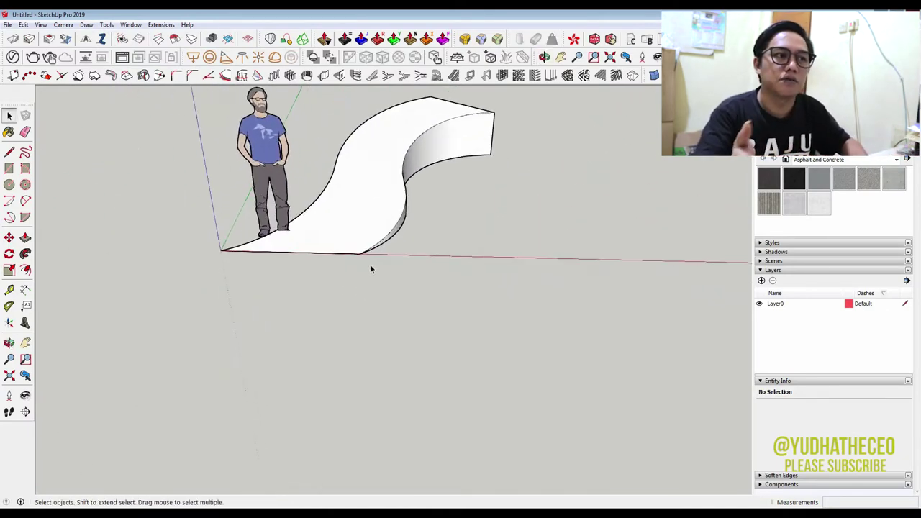
{"action": "scroll", "coordinate": [363, 189], "scroll_direction": "up", "scroll_amount": 2}
{"action": "left_click", "coordinate": [364, 188]}
{"action": "scroll", "coordinate": [363, 299], "scroll_direction": "down", "scroll_amount": 2}
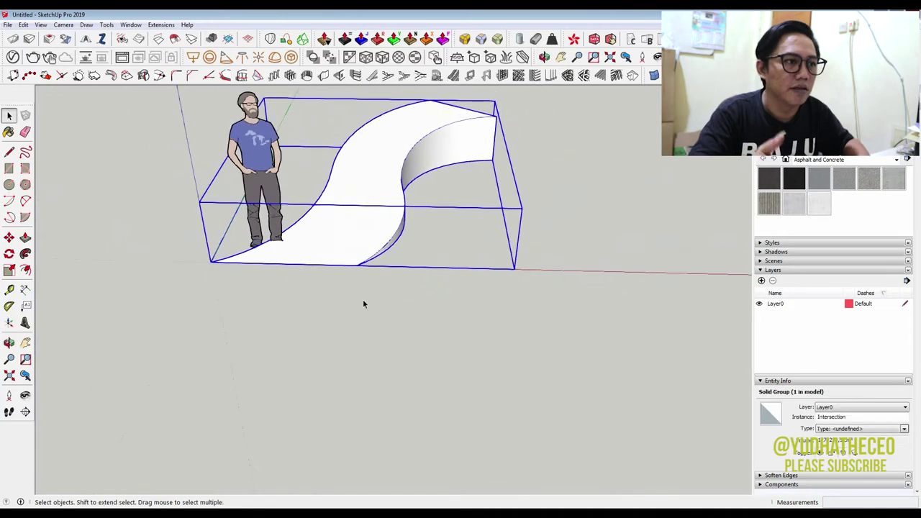
{"action": "left_click", "coordinate": [364, 304]}
{"action": "scroll", "coordinate": [356, 335], "scroll_direction": "down", "scroll_amount": 2}
{"action": "scroll", "coordinate": [468, 202], "scroll_direction": "up", "scroll_amount": 2}
{"action": "middle_click_drag", "start_coordinate": [468, 201], "coordinate": [454, 228]}
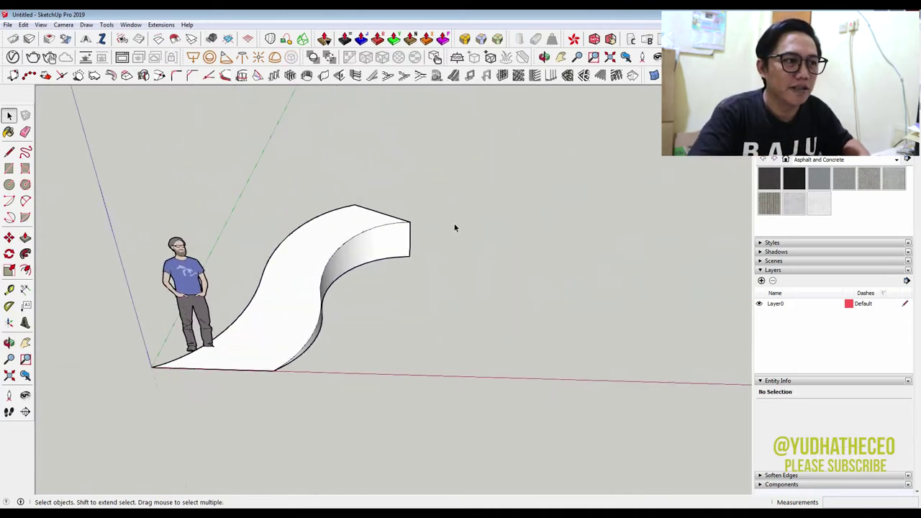
{"action": "scroll", "coordinate": [452, 180], "scroll_direction": "down", "scroll_amount": 2}
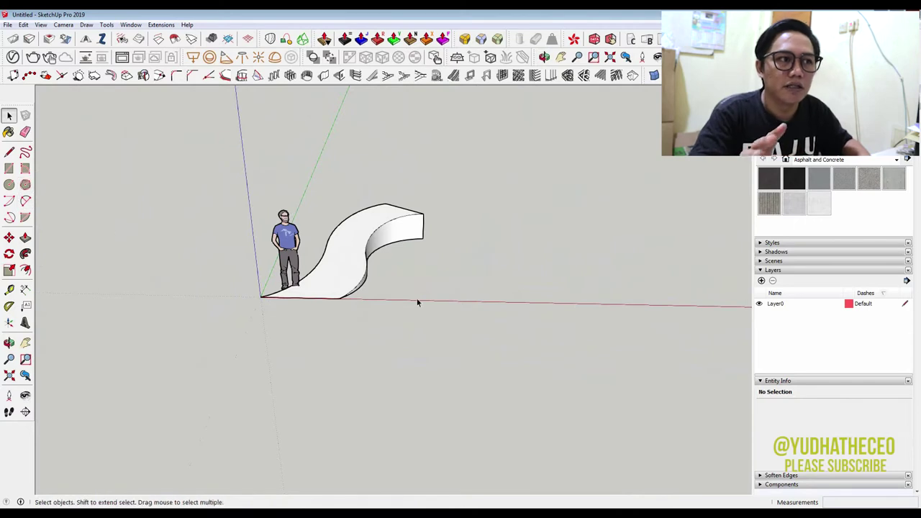
{"action": "scroll", "coordinate": [491, 244], "scroll_direction": "up", "scroll_amount": 2}
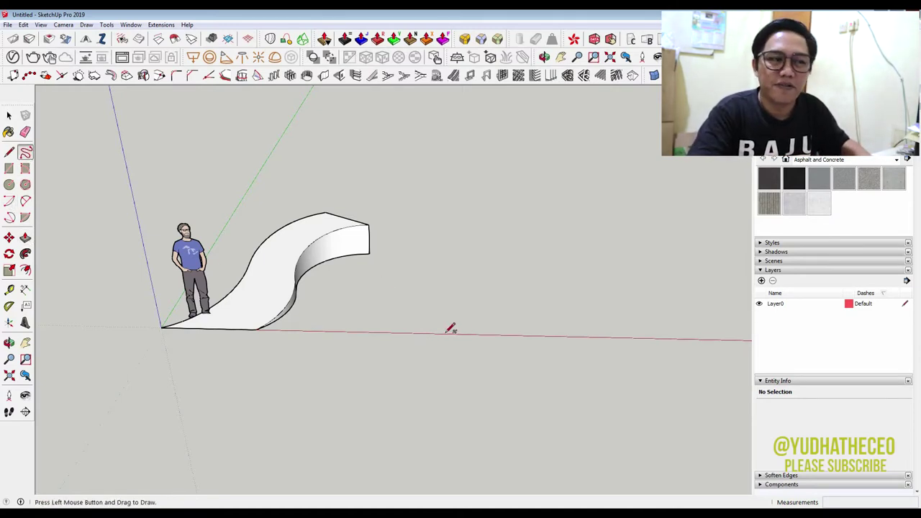
Step: Slide the finished ramp along the red axis and sketch a closed freehand path outline beside the figure
{"action": "left_click", "coordinate": [253, 312]}
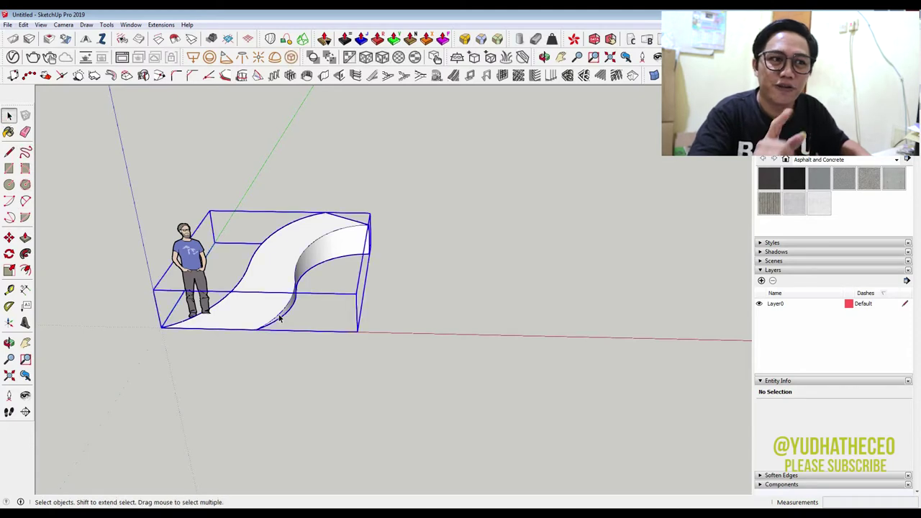
{"action": "left_click", "coordinate": [164, 326]}
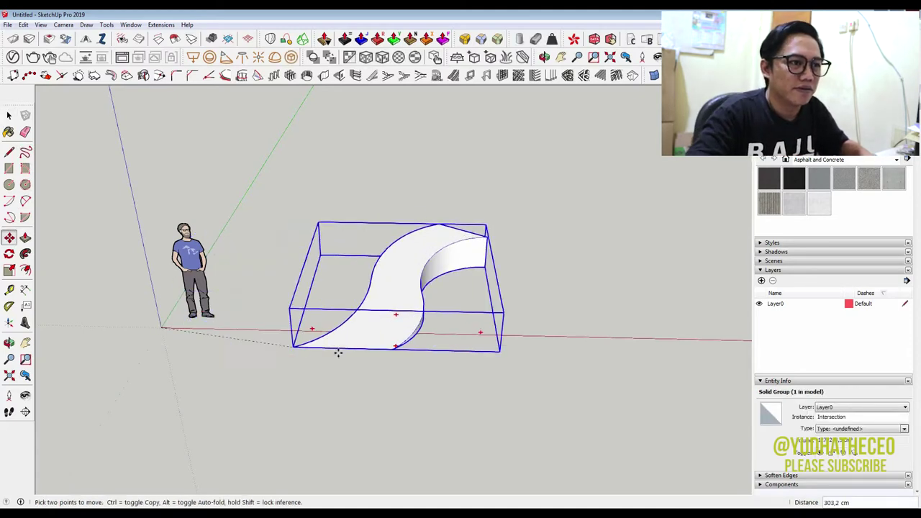
{"action": "left_click", "coordinate": [25, 152]}
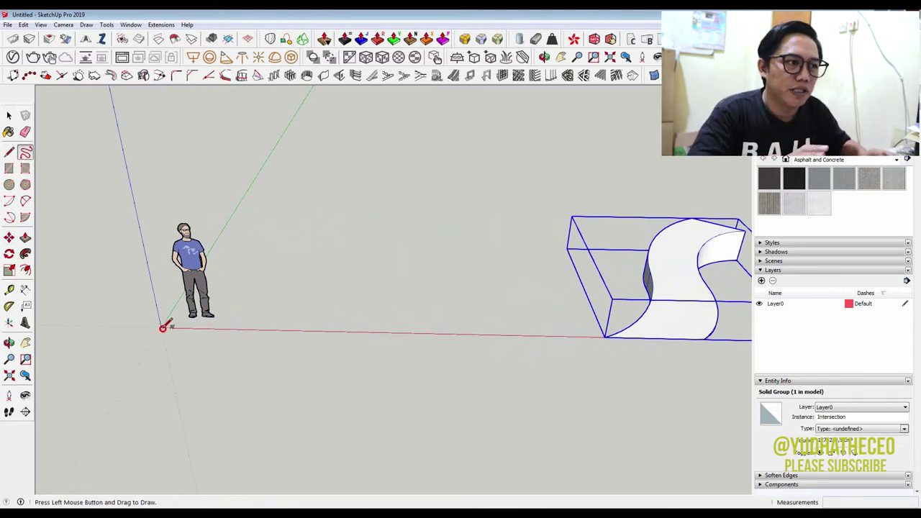
{"action": "left_click_drag", "start_coordinate": [280, 255], "coordinate": [367, 192]}
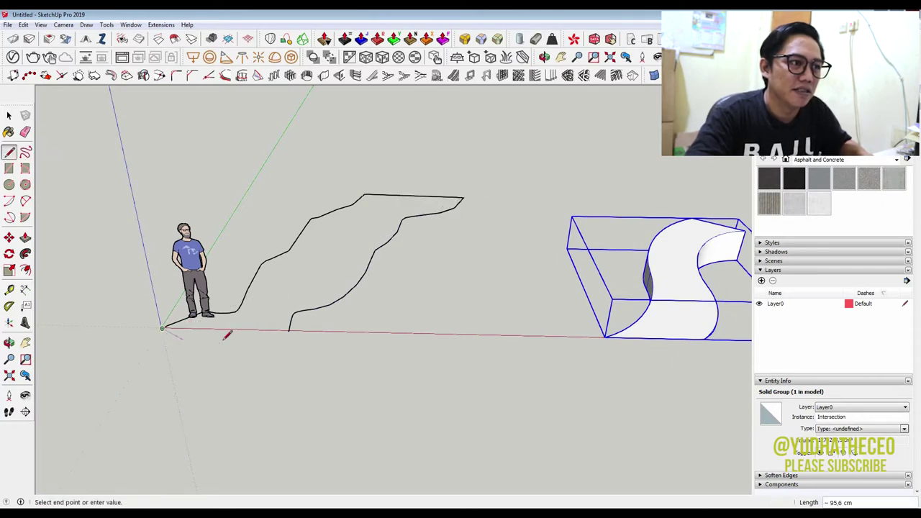
{"action": "left_click", "coordinate": [287, 331]}
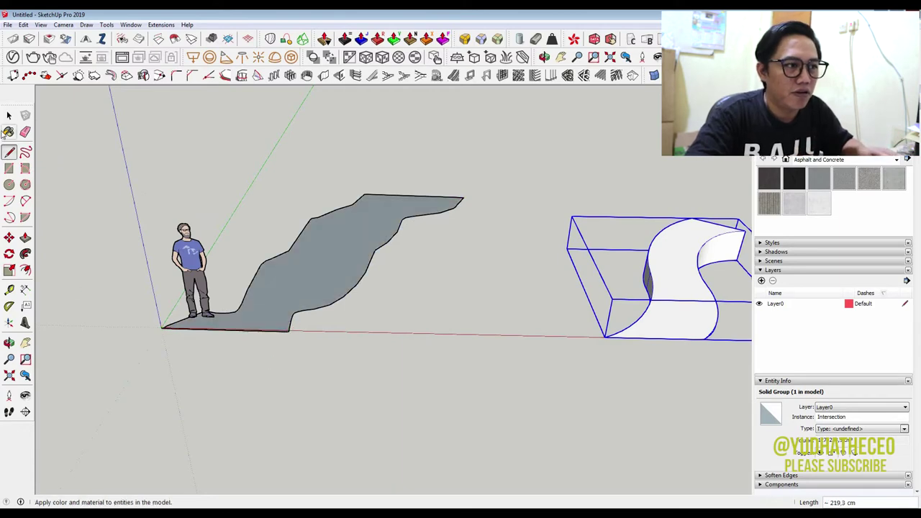
Step: Select the winding freehand path face with its edges and make them one group
{"action": "left_click", "coordinate": [8, 116]}
{"action": "left_click", "coordinate": [285, 331]}
{"action": "scroll", "coordinate": [257, 319], "scroll_direction": "up", "scroll_amount": 2}
{"action": "scroll", "coordinate": [257, 320], "scroll_direction": "up", "scroll_amount": 2}
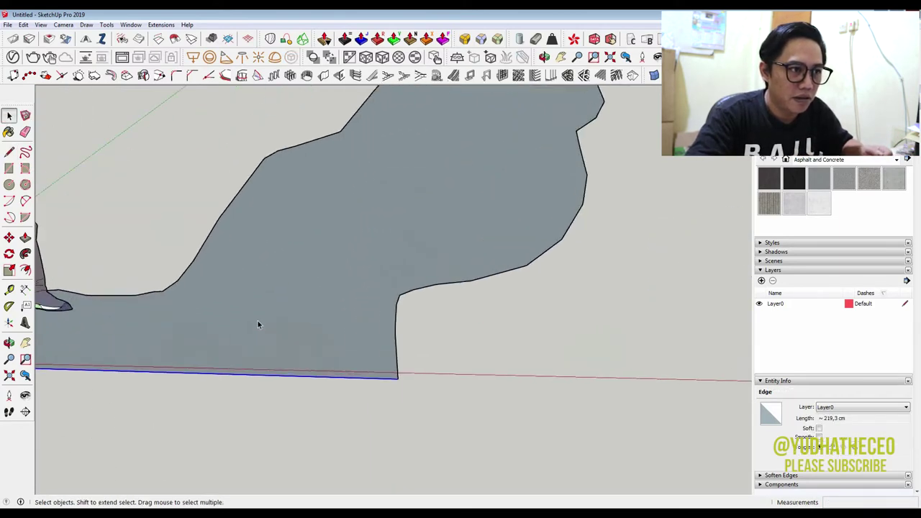
{"action": "mouse_move", "coordinate": [256, 320]}
{"action": "middle_mouse_down"}
{"action": "mouse_move", "coordinate": [341, 288]}
{"action": "mouse_move", "coordinate": [343, 312]}
{"action": "mouse_move", "coordinate": [316, 399]}
{"action": "mouse_move", "coordinate": [209, 453]}
{"action": "middle_mouse_up"}
{"action": "scroll", "coordinate": [352, 277], "scroll_direction": "down", "scroll_amount": 3}
{"action": "scroll", "coordinate": [135, 427], "scroll_direction": "up", "scroll_amount": 2}
{"action": "scroll", "coordinate": [177, 413], "scroll_direction": "up", "scroll_amount": 3}
{"action": "scroll", "coordinate": [205, 428], "scroll_direction": "up", "scroll_amount": 1}
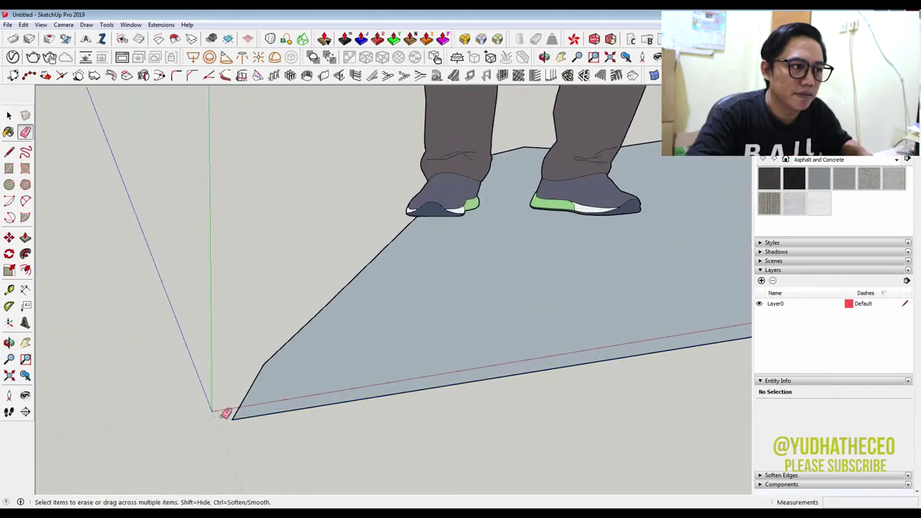
{"action": "scroll", "coordinate": [179, 290], "scroll_direction": "down", "scroll_amount": 2}
{"action": "scroll", "coordinate": [250, 319], "scroll_direction": "down", "scroll_amount": 1}
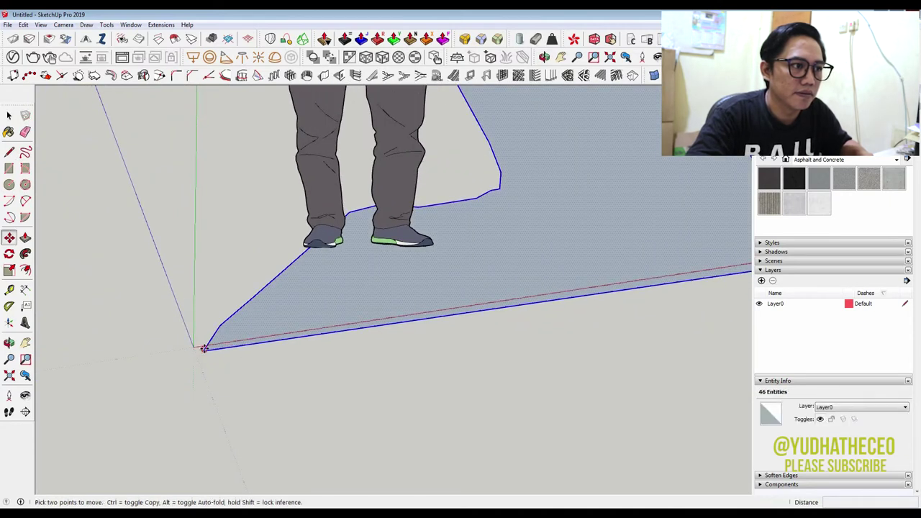
{"action": "scroll", "coordinate": [204, 346], "scroll_direction": "down", "scroll_amount": 2}
{"action": "scroll", "coordinate": [206, 344], "scroll_direction": "down", "scroll_amount": 1}
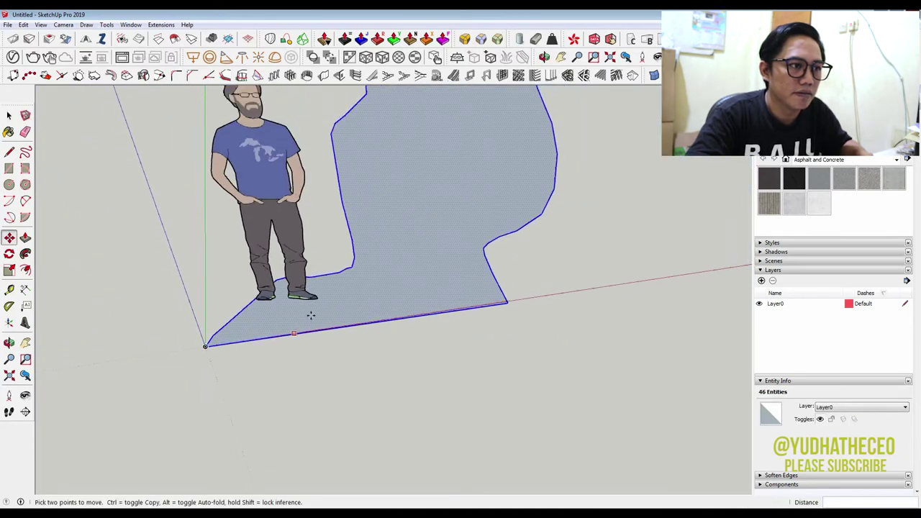
{"action": "right_click", "coordinate": [334, 287]}
{"action": "left_click", "coordinate": [383, 371]}
{"action": "scroll", "coordinate": [380, 377], "scroll_direction": "down", "scroll_amount": 2}
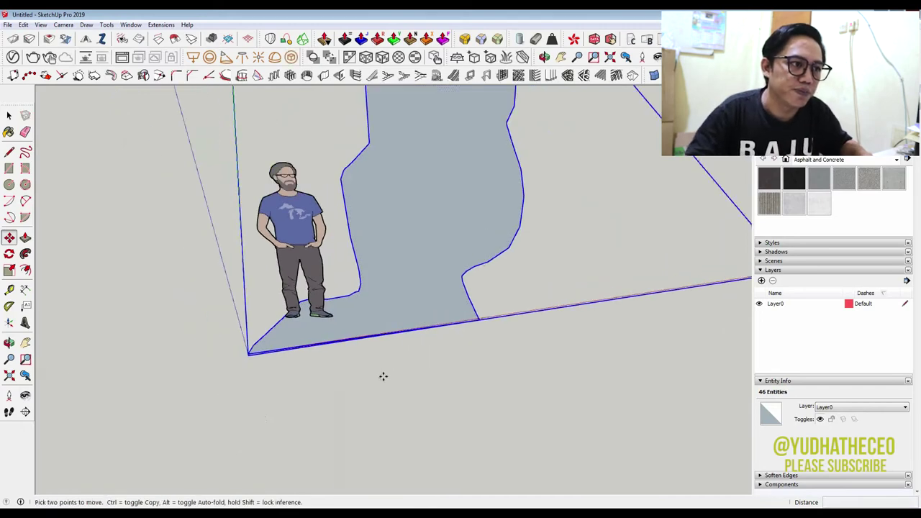
{"action": "scroll", "coordinate": [409, 382], "scroll_direction": "down", "scroll_amount": 2}
{"action": "middle_click_drag", "start_coordinate": [409, 381], "coordinate": [422, 263]}
Step: Zoom and orbit to a view of the path group's far corner
{"action": "scroll", "coordinate": [576, 216], "scroll_direction": "up", "scroll_amount": 2}
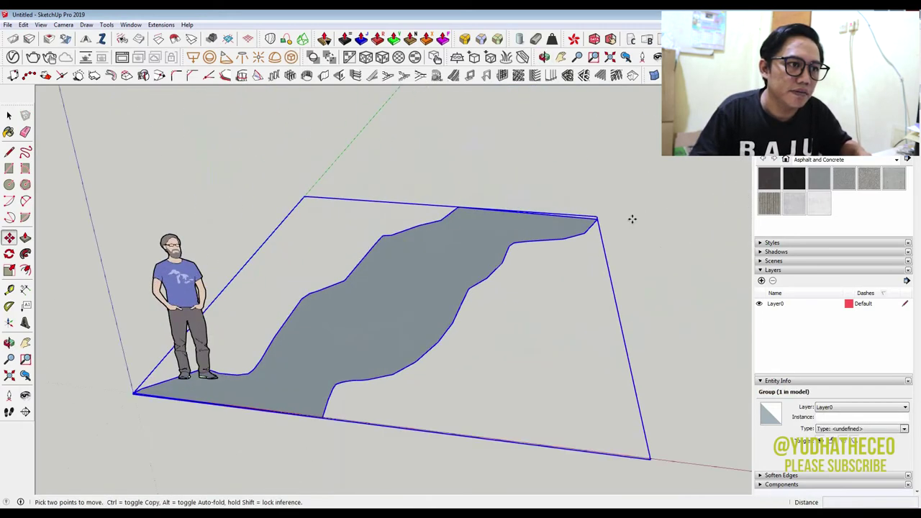
{"action": "scroll", "coordinate": [528, 396], "scroll_direction": "up", "scroll_amount": 3}
{"action": "scroll", "coordinate": [482, 296], "scroll_direction": "up", "scroll_amount": 1}
{"action": "mouse_move", "coordinate": [483, 295]}
{"action": "middle_mouse_down"}
{"action": "mouse_move", "coordinate": [477, 179]}
{"action": "mouse_move", "coordinate": [480, 197]}
{"action": "middle_mouse_up"}
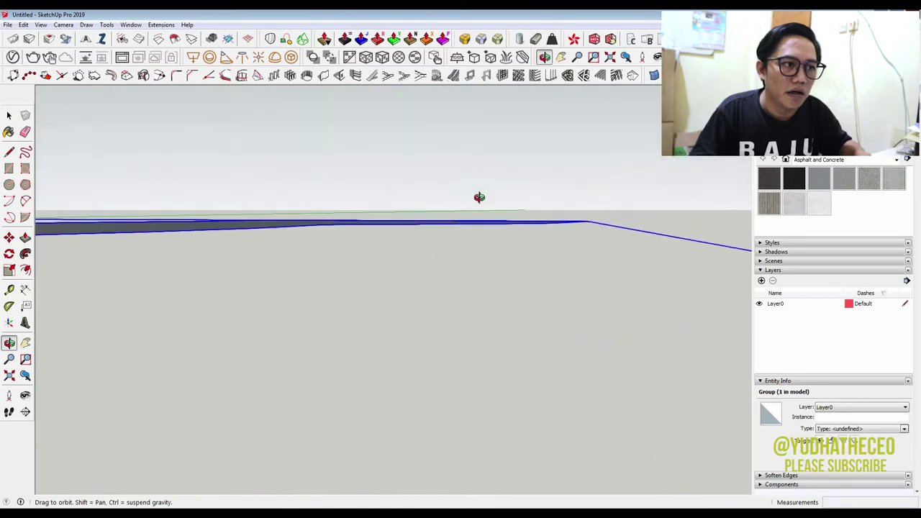
{"action": "key", "text": "m"}
{"action": "mouse_move", "coordinate": [481, 234]}
{"action": "middle_mouse_down"}
{"action": "mouse_move", "coordinate": [295, 285]}
{"action": "mouse_move", "coordinate": [435, 267]}
{"action": "mouse_move", "coordinate": [487, 273]}
{"action": "mouse_move", "coordinate": [38, 272]}
{"action": "mouse_move", "coordinate": [280, 290]}
{"action": "mouse_move", "coordinate": [386, 280]}
{"action": "mouse_move", "coordinate": [489, 234]}
{"action": "middle_mouse_up"}
{"action": "scroll", "coordinate": [490, 234], "scroll_direction": "up", "scroll_amount": 3}
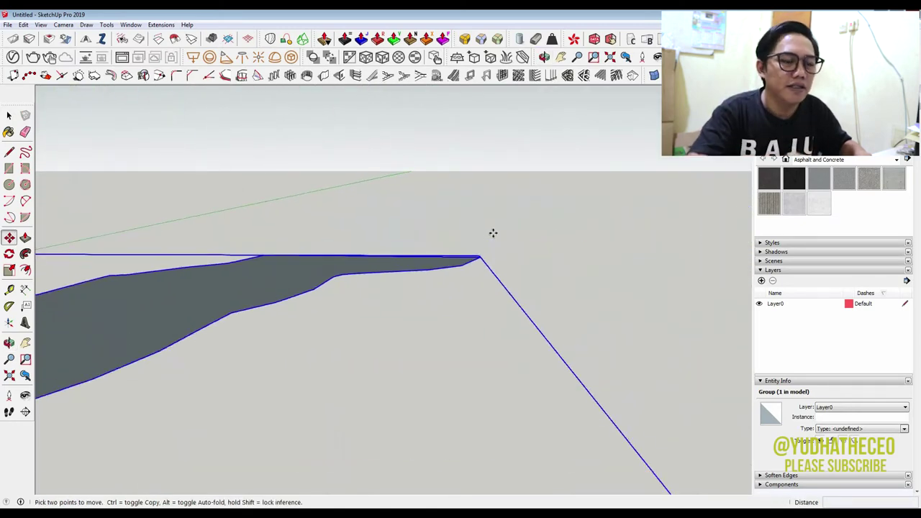
{"action": "scroll", "coordinate": [492, 232], "scroll_direction": "up", "scroll_amount": 1}
{"action": "scroll", "coordinate": [463, 249], "scroll_direction": "up", "scroll_amount": 2}
{"action": "scroll", "coordinate": [477, 273], "scroll_direction": "up", "scroll_amount": 2}
{"action": "mouse_move", "coordinate": [450, 282]}
{"action": "middle_mouse_down"}
{"action": "mouse_move", "coordinate": [422, 343]}
{"action": "mouse_move", "coordinate": [422, 396]}
{"action": "mouse_move", "coordinate": [411, 384]}
{"action": "mouse_move", "coordinate": [399, 417]}
{"action": "mouse_move", "coordinate": [401, 407]}
{"action": "middle_mouse_up"}
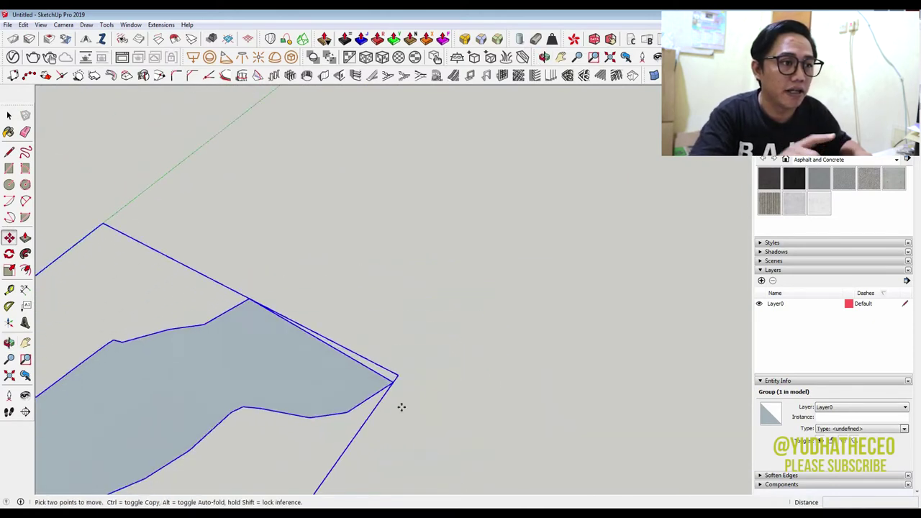
Step: Inside the path group, move the path's far tip about 15 cm outward toward the corner
{"action": "double_click", "coordinate": [222, 377]}
{"action": "middle_click_drag", "start_coordinate": [227, 376], "coordinate": [352, 368]}
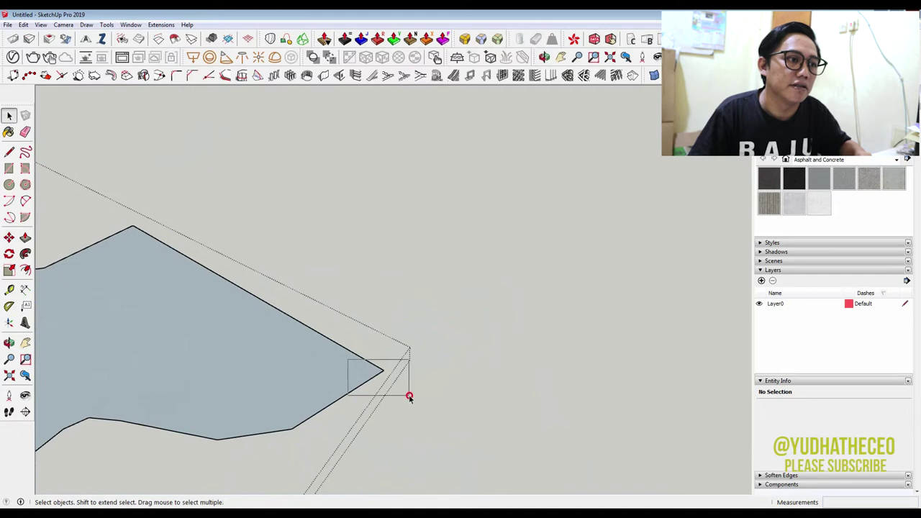
{"action": "middle_click_drag", "start_coordinate": [422, 400], "coordinate": [346, 367]}
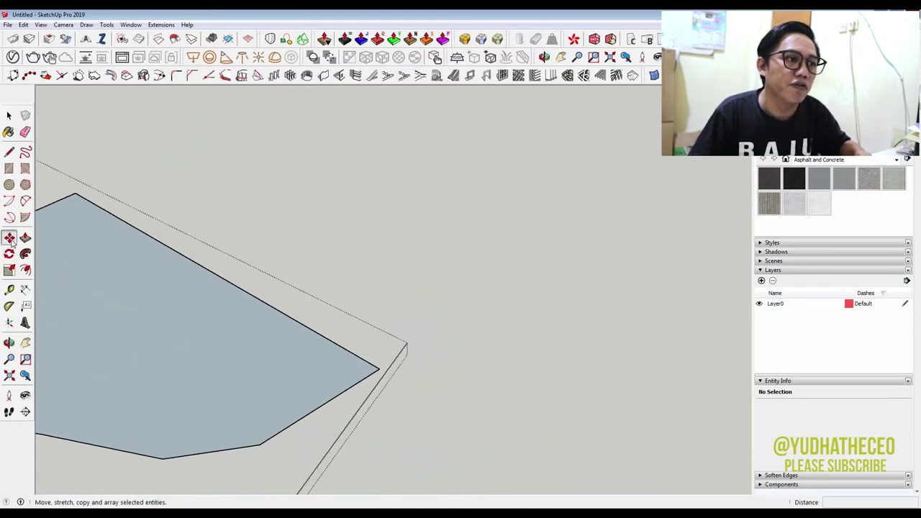
{"action": "left_click", "coordinate": [379, 368]}
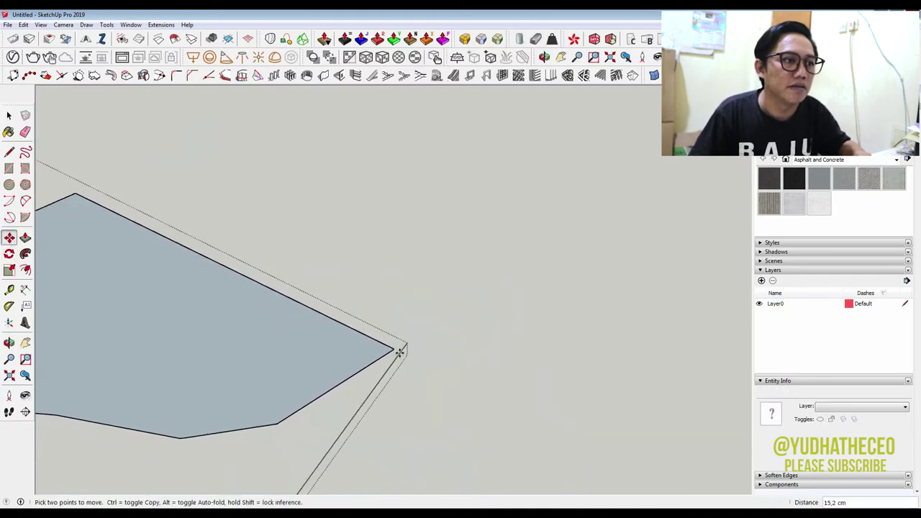
{"action": "left_click", "coordinate": [394, 350]}
{"action": "middle_click_drag", "start_coordinate": [395, 350], "coordinate": [336, 322]}
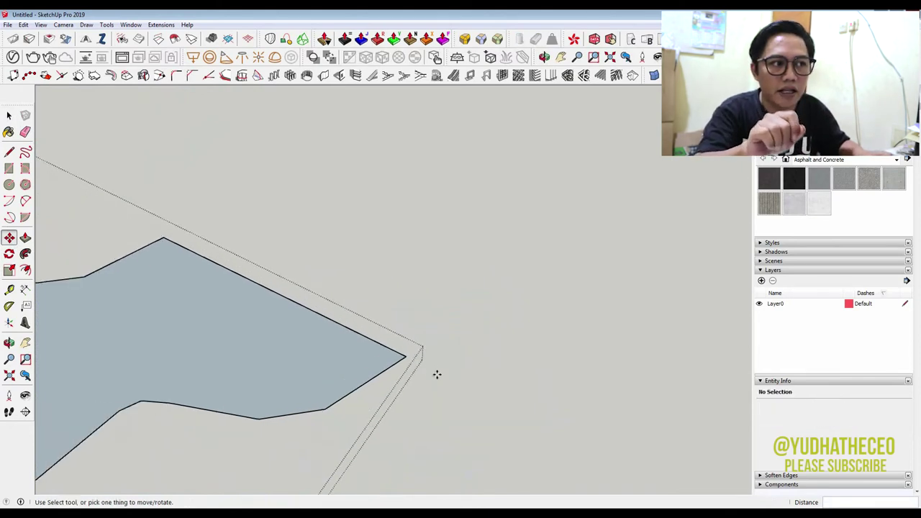
{"action": "scroll", "coordinate": [242, 288], "scroll_direction": "up", "scroll_amount": 3}
{"action": "mouse_move", "coordinate": [242, 288]}
{"action": "middle_mouse_down"}
{"action": "mouse_move", "coordinate": [496, 353]}
{"action": "mouse_move", "coordinate": [409, 444]}
{"action": "mouse_move", "coordinate": [508, 409]}
{"action": "mouse_move", "coordinate": [401, 437]}
{"action": "middle_mouse_up"}
{"action": "scroll", "coordinate": [502, 350], "scroll_direction": "down", "scroll_amount": 3}
{"action": "scroll", "coordinate": [503, 348], "scroll_direction": "down", "scroll_amount": 2}
{"action": "scroll", "coordinate": [504, 348], "scroll_direction": "down", "scroll_amount": 2}
Step: Exit the path group's editing context
{"action": "key", "text": "space"}
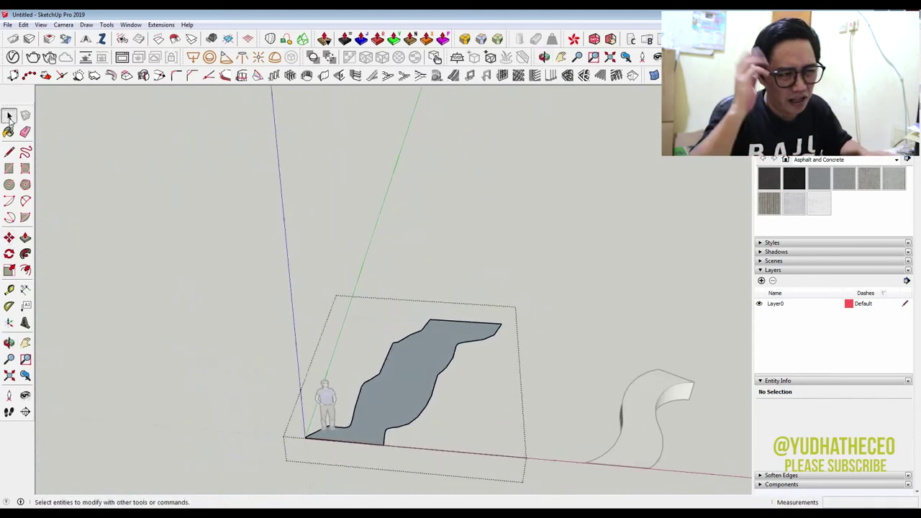
{"action": "left_click", "coordinate": [226, 292]}
{"action": "scroll", "coordinate": [225, 292], "scroll_direction": "down", "scroll_amount": 1}
{"action": "scroll", "coordinate": [366, 478], "scroll_direction": "up", "scroll_amount": 1}
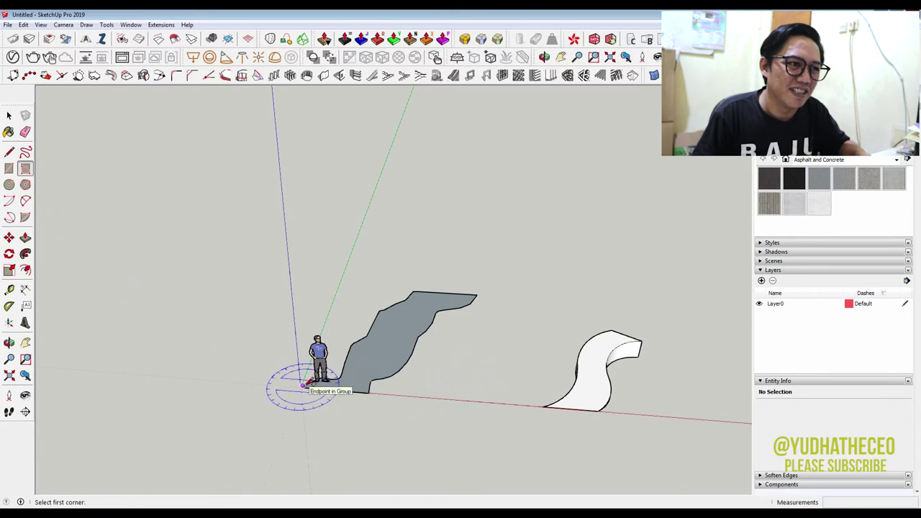
Step: Draw a flat ground rectangle under the two freehand curves, starting at the path group's corner
{"action": "left_click", "coordinate": [303, 385]}
{"action": "scroll", "coordinate": [441, 415], "scroll_direction": "up", "scroll_amount": 1}
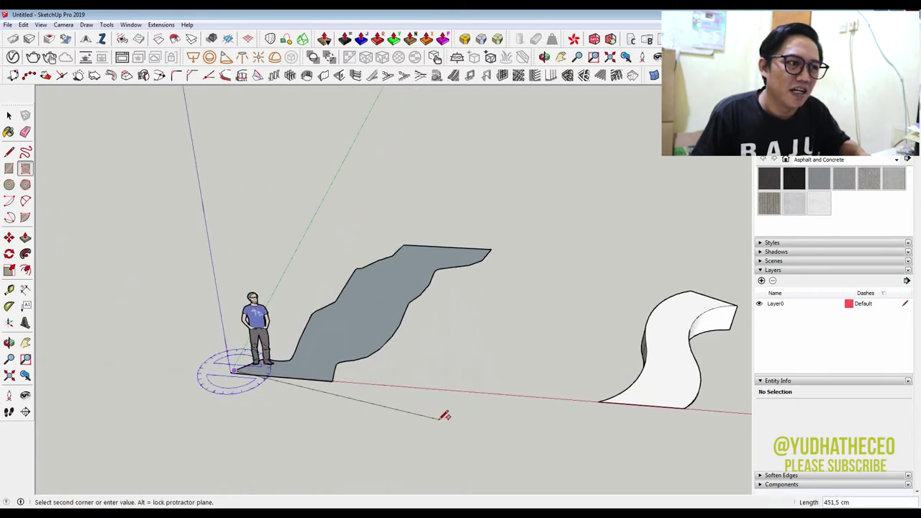
{"action": "scroll", "coordinate": [410, 386], "scroll_direction": "up", "scroll_amount": 1}
{"action": "key", "text": "Escape"}
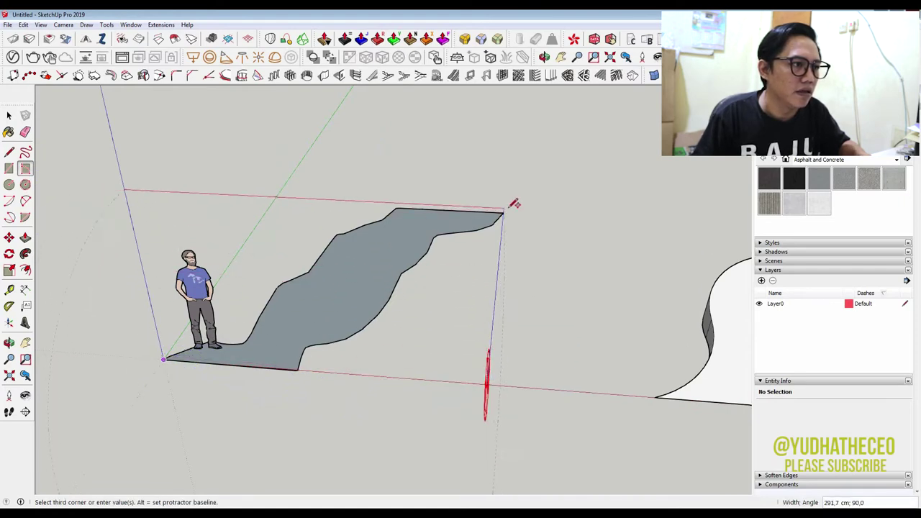
{"action": "key", "text": "o"}
{"action": "mouse_move", "coordinate": [505, 206]}
{"action": "middle_mouse_down"}
{"action": "mouse_move", "coordinate": [353, 451]}
{"action": "mouse_move", "coordinate": [415, 383]}
{"action": "mouse_move", "coordinate": [504, 396]}
{"action": "middle_mouse_up"}
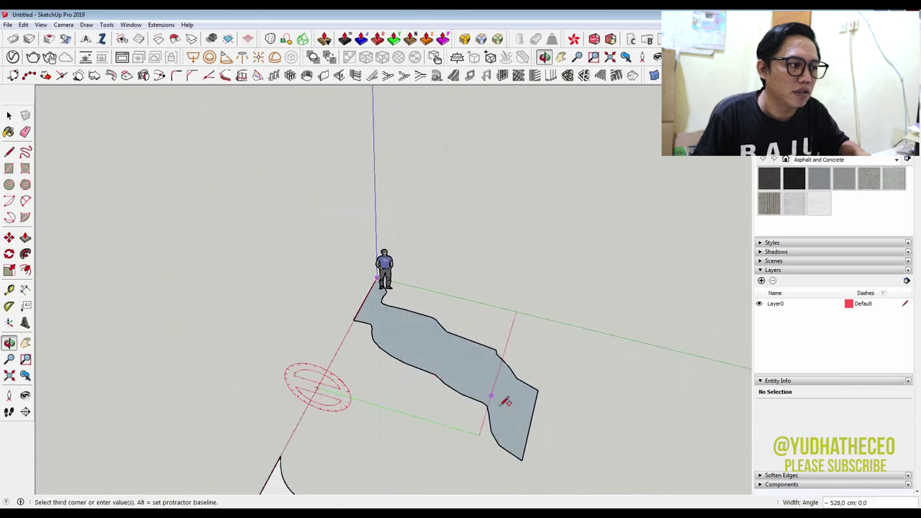
{"action": "left_click", "coordinate": [549, 454]}
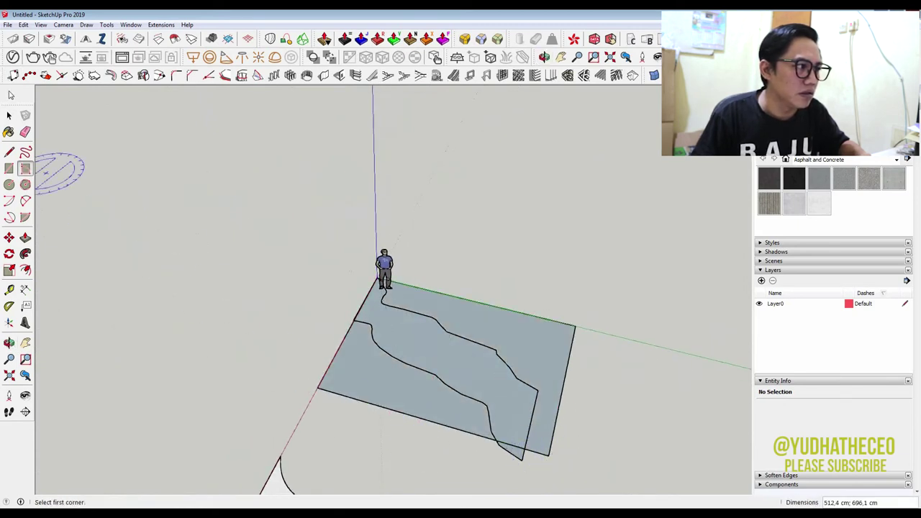
{"action": "left_click", "coordinate": [8, 115]}
{"action": "mouse_move", "coordinate": [351, 365]}
{"action": "middle_mouse_down"}
{"action": "mouse_move", "coordinate": [547, 336]}
{"action": "mouse_move", "coordinate": [469, 374]}
{"action": "middle_mouse_up"}
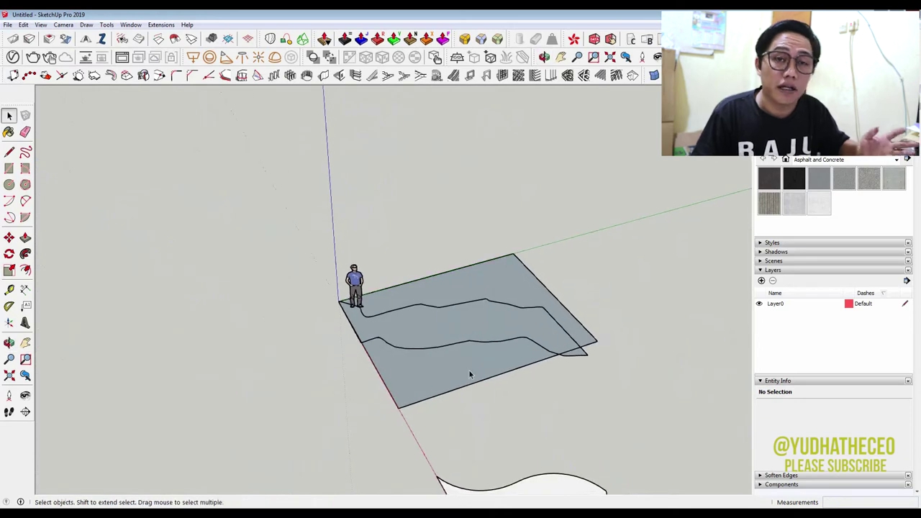
Step: Stretch the rectangle's near edge outward and make the face and its edges a group
{"action": "key", "text": "m"}
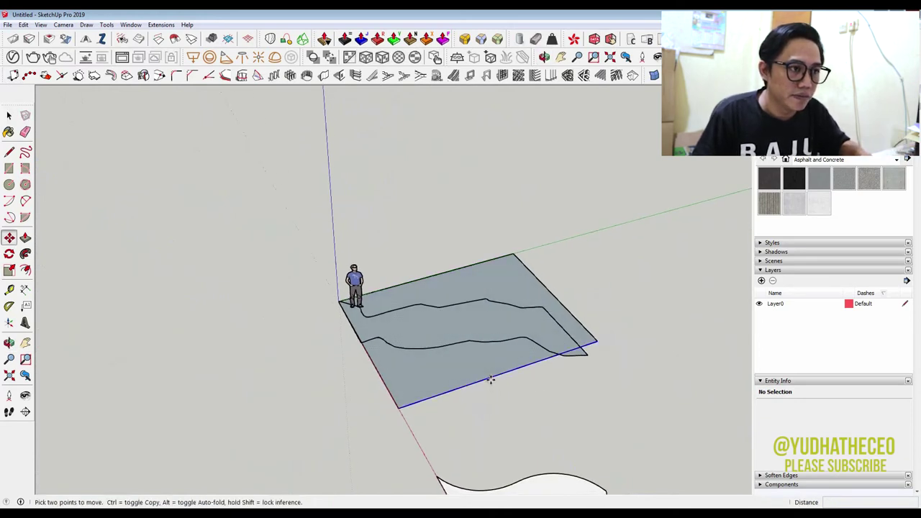
{"action": "left_click", "coordinate": [489, 382]}
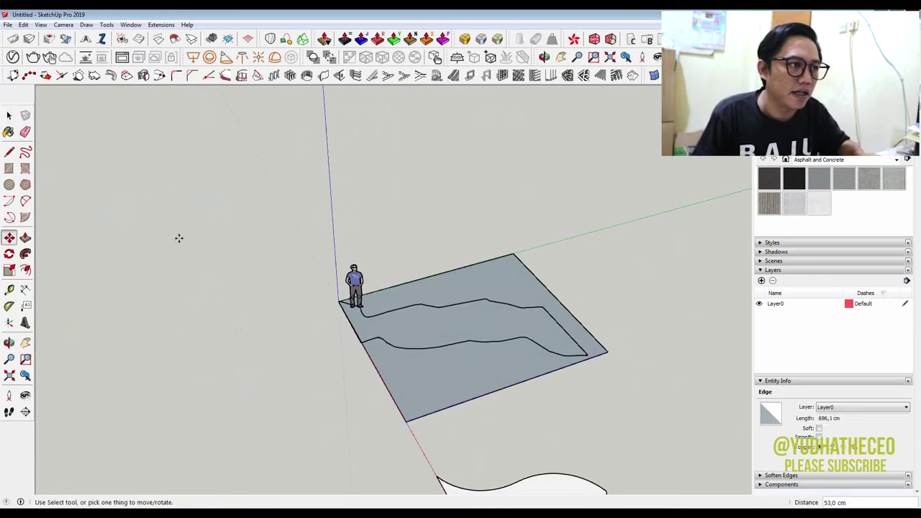
{"action": "key", "text": "space"}
{"action": "double_click", "coordinate": [426, 380]}
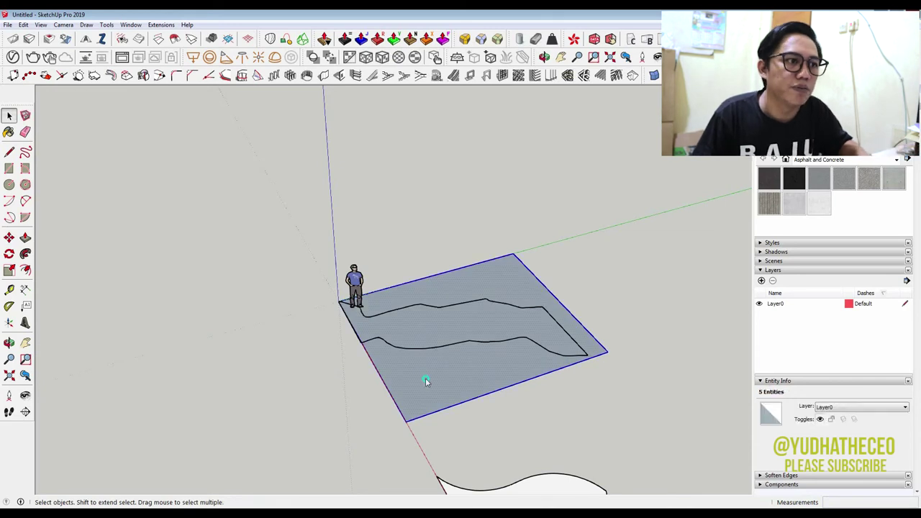
{"action": "right_click", "coordinate": [426, 379]}
{"action": "left_click", "coordinate": [489, 272]}
{"action": "left_click", "coordinate": [590, 288]}
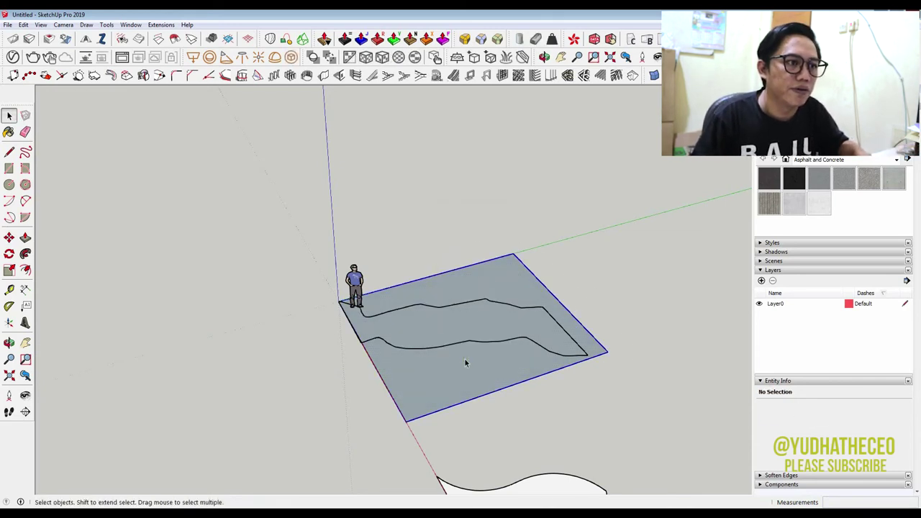
Step: Push/Pull the grouped rectangle up into an 80 cm tall box
{"action": "key", "text": "p"}
{"action": "left_click_drag", "start_coordinate": [466, 369], "coordinate": [480, 320]}
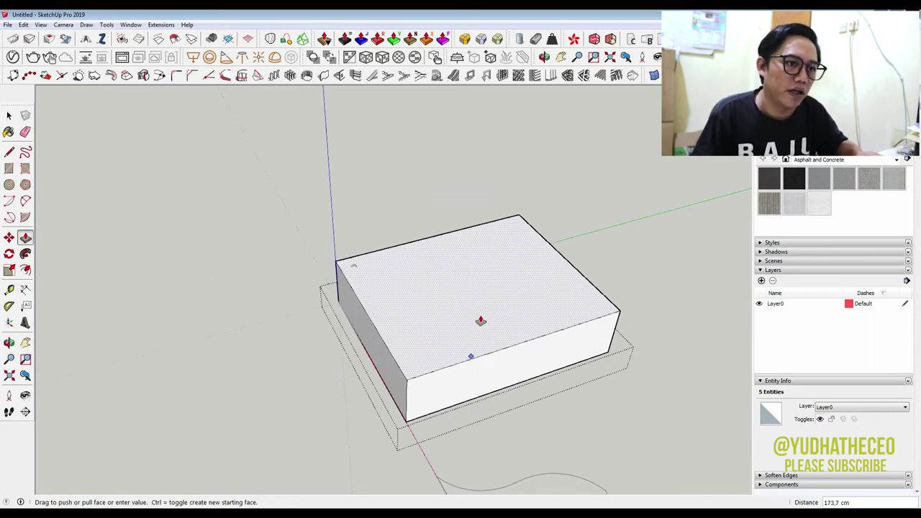
{"action": "type", "text": "80"}
{"action": "key", "text": "Return"}
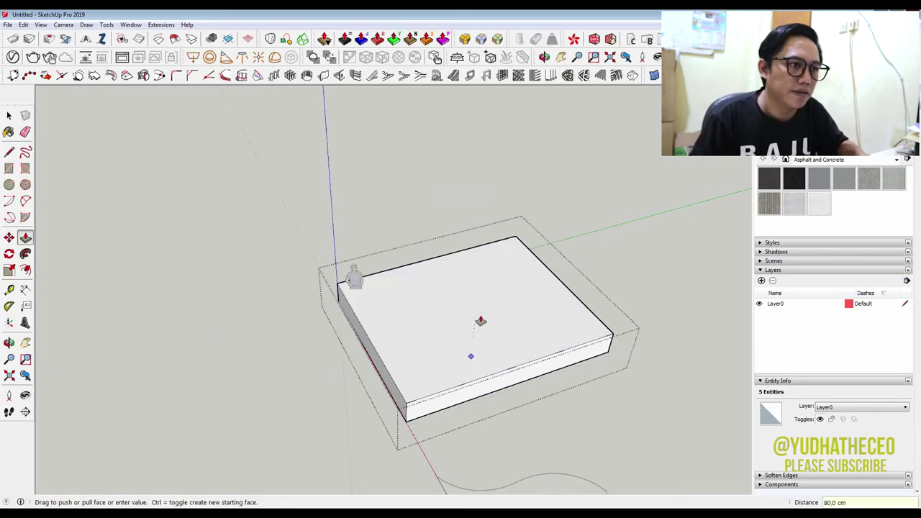
{"action": "left_click", "coordinate": [9, 117]}
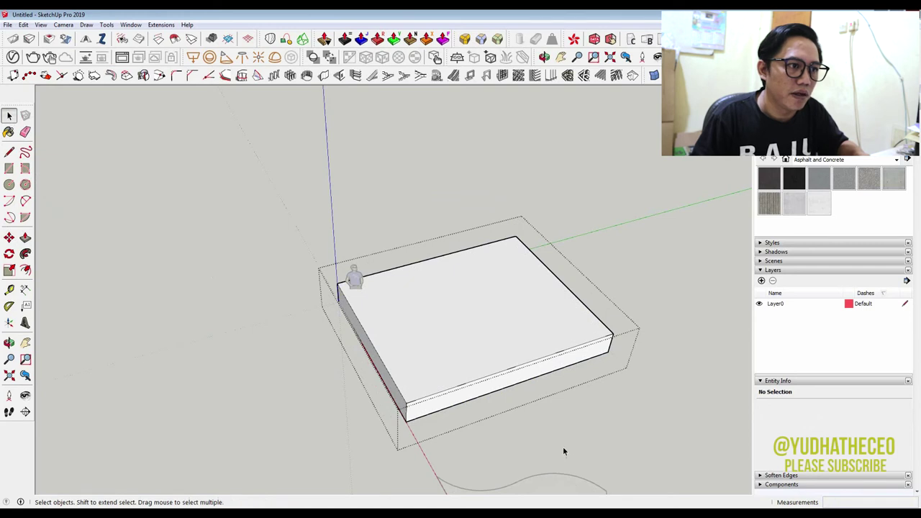
{"action": "scroll", "coordinate": [562, 446], "scroll_direction": "up", "scroll_amount": 2}
{"action": "scroll", "coordinate": [539, 405], "scroll_direction": "up", "scroll_amount": 2}
{"action": "scroll", "coordinate": [544, 419], "scroll_direction": "up", "scroll_amount": 2}
{"action": "scroll", "coordinate": [545, 419], "scroll_direction": "up", "scroll_amount": 2}
Step: Draw a diagonal line on the side face, push the upper triangle away, then exit the group
{"action": "key", "text": "l"}
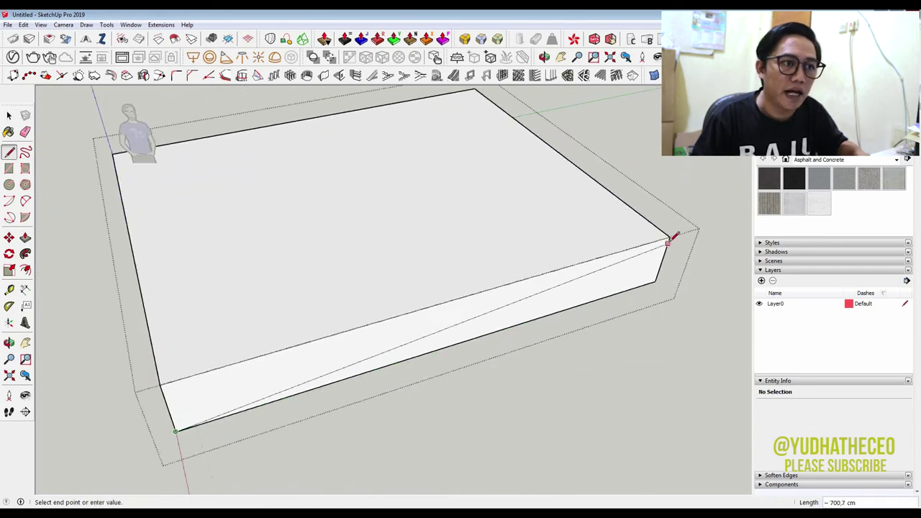
{"action": "key", "text": "p"}
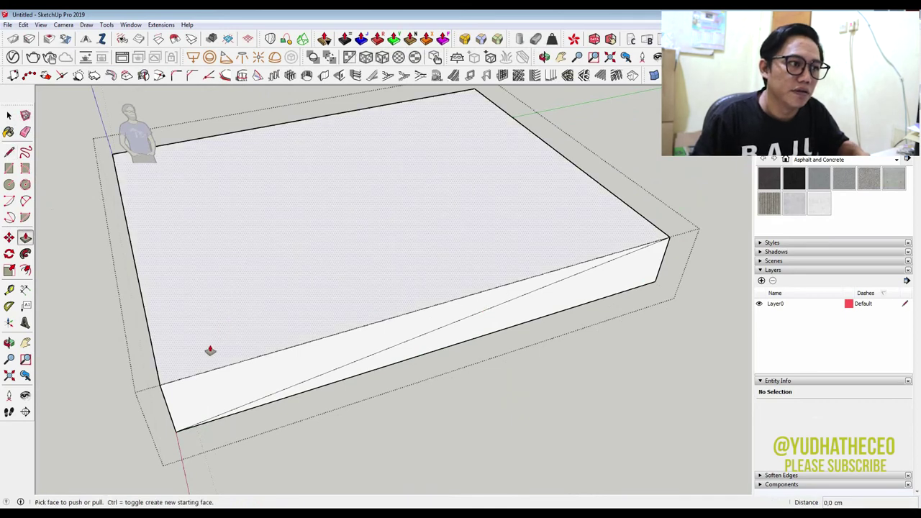
{"action": "left_click", "coordinate": [237, 377]}
{"action": "left_click", "coordinate": [220, 139]}
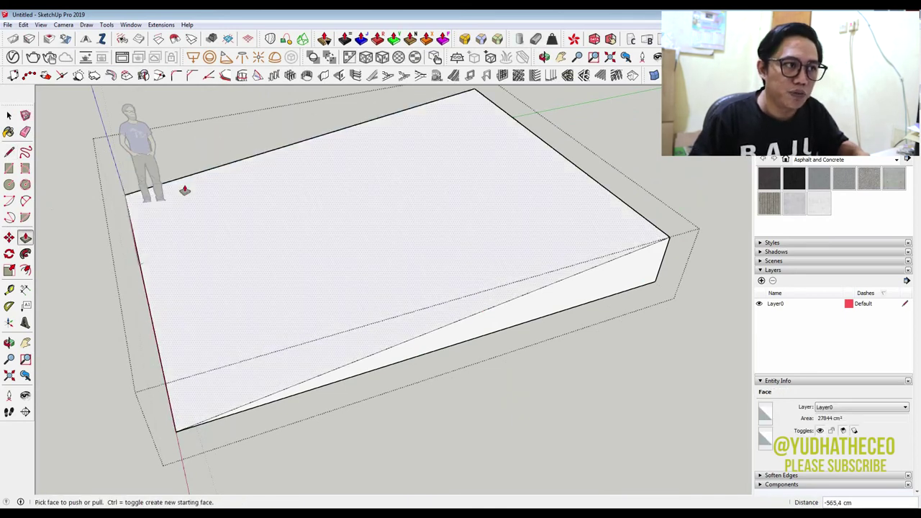
{"action": "key", "text": "space"}
{"action": "left_click", "coordinate": [84, 119]}
{"action": "scroll", "coordinate": [332, 206], "scroll_direction": "down", "scroll_amount": 3}
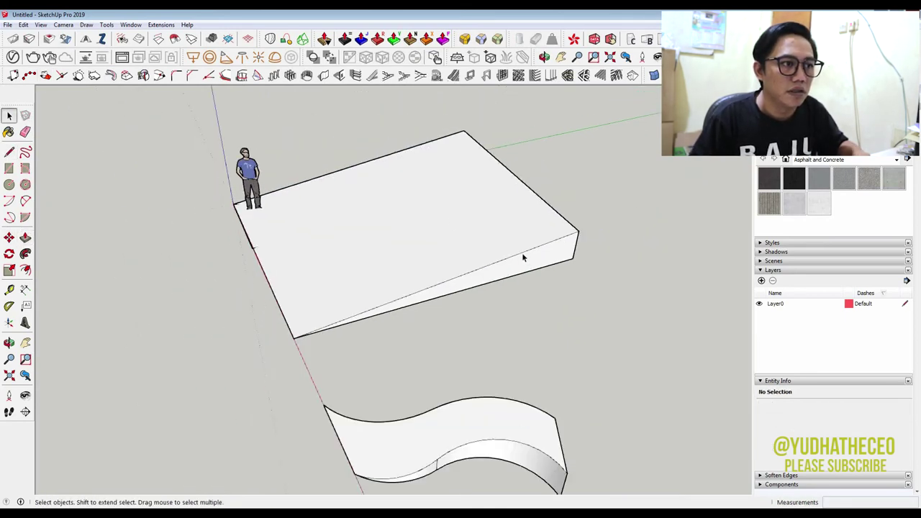
{"action": "left_click", "coordinate": [405, 238]}
{"action": "mouse_move", "coordinate": [405, 238]}
{"action": "middle_mouse_down"}
{"action": "mouse_move", "coordinate": [599, 294]}
{"action": "mouse_move", "coordinate": [610, 359]}
{"action": "middle_mouse_up"}
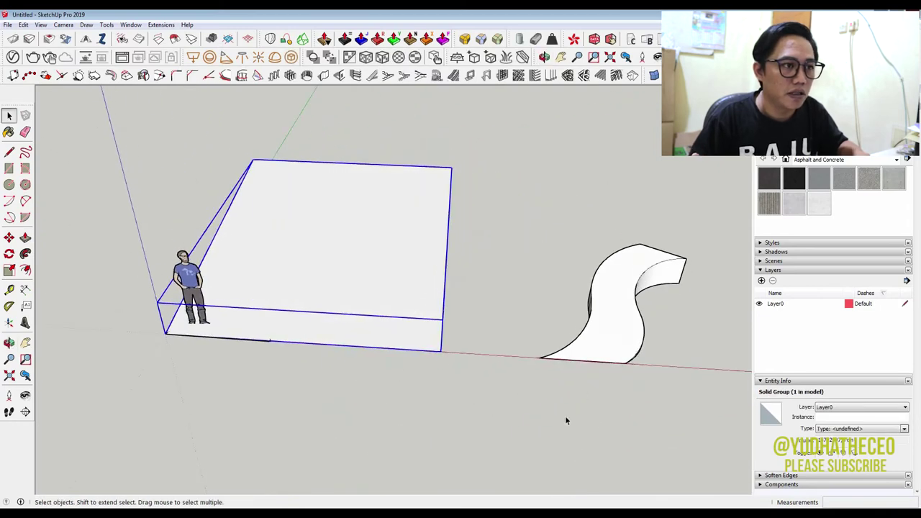
Step: Move the wedge aside and extrude the path shape 196,4 cm inside its group
{"action": "left_click", "coordinate": [441, 352]}
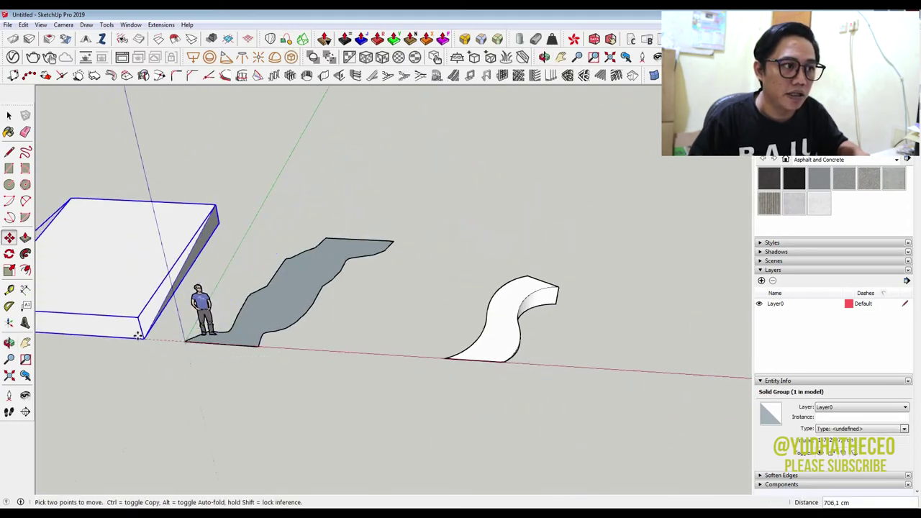
{"action": "left_click", "coordinate": [8, 117]}
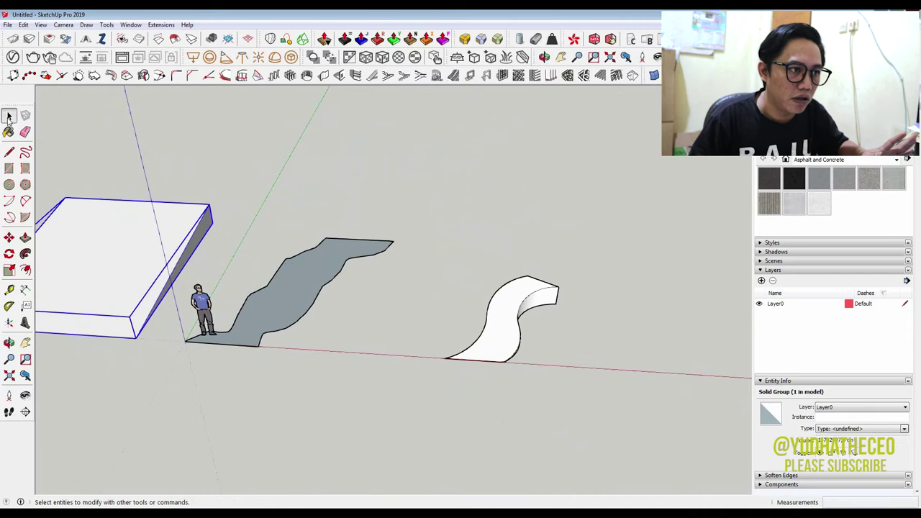
{"action": "double_click", "coordinate": [270, 302]}
{"action": "key", "text": "p"}
{"action": "left_click", "coordinate": [295, 313]}
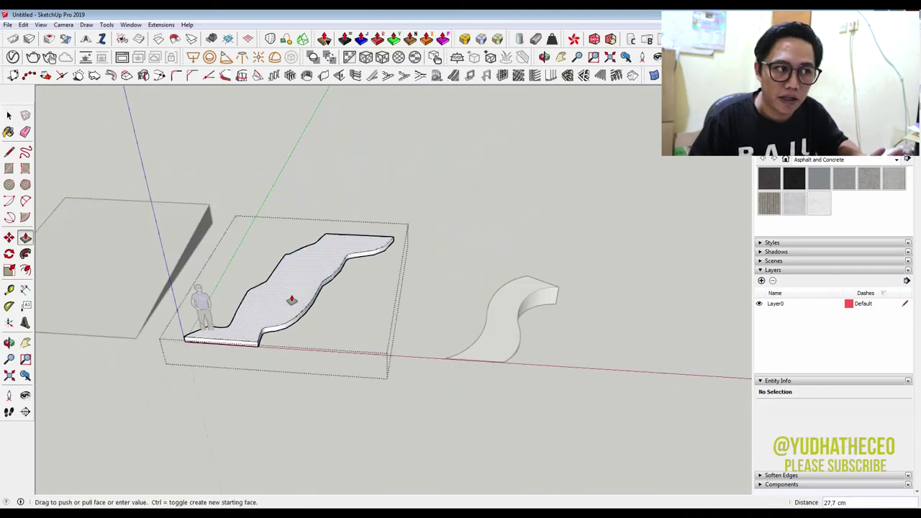
{"action": "left_click", "coordinate": [278, 257]}
{"action": "left_click", "coordinate": [9, 117]}
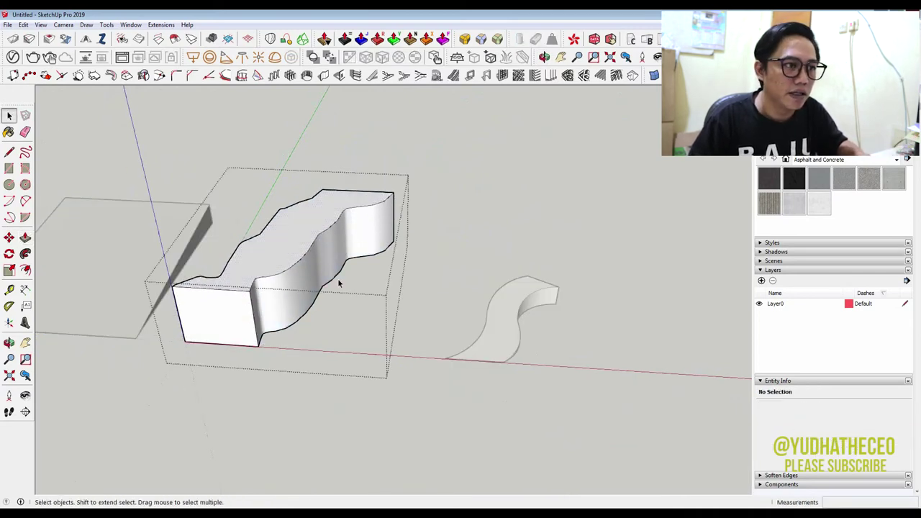
{"action": "left_click", "coordinate": [472, 236]}
Step: Reposition the curved solid and move the sloped wedge over it so they overlap
{"action": "left_click", "coordinate": [218, 304]}
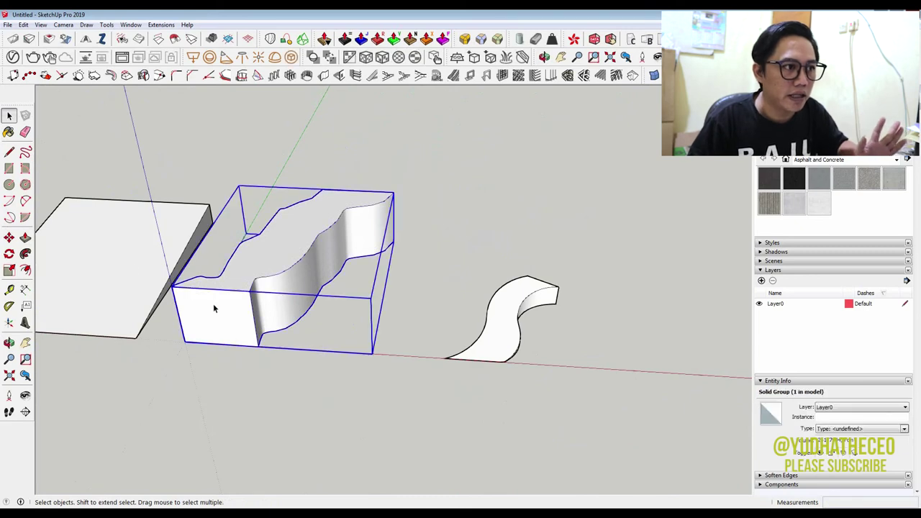
{"action": "key", "text": "m"}
{"action": "left_click", "coordinate": [172, 286]}
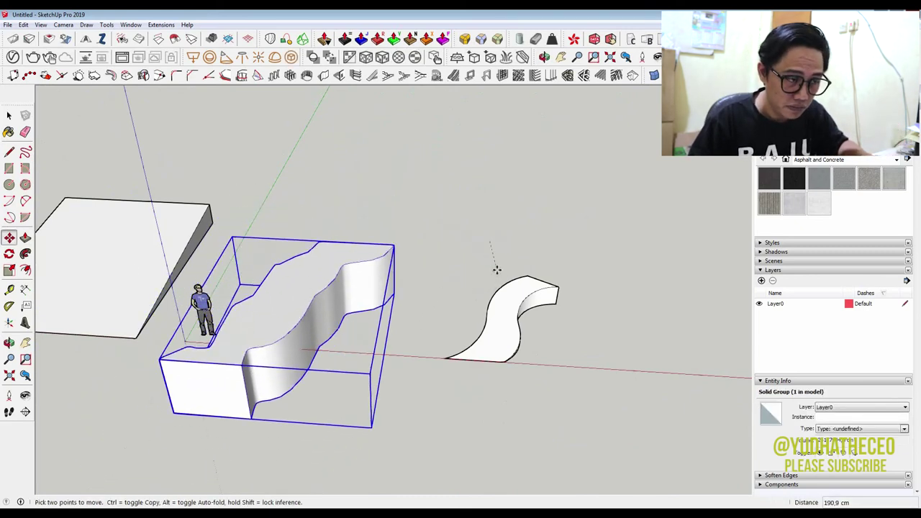
{"action": "left_click", "coordinate": [10, 115]}
{"action": "left_click", "coordinate": [144, 266]}
{"action": "middle_click_drag", "start_coordinate": [354, 338], "coordinate": [313, 393]}
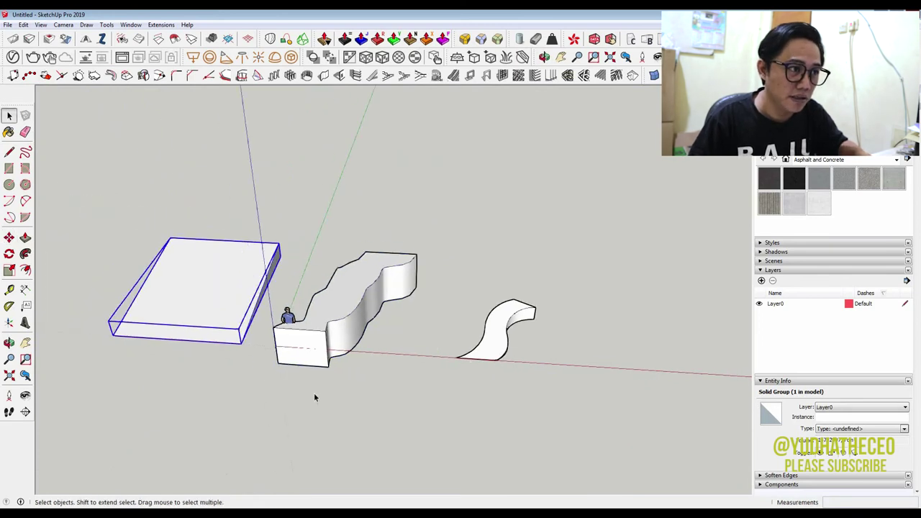
{"action": "left_click", "coordinate": [112, 336]}
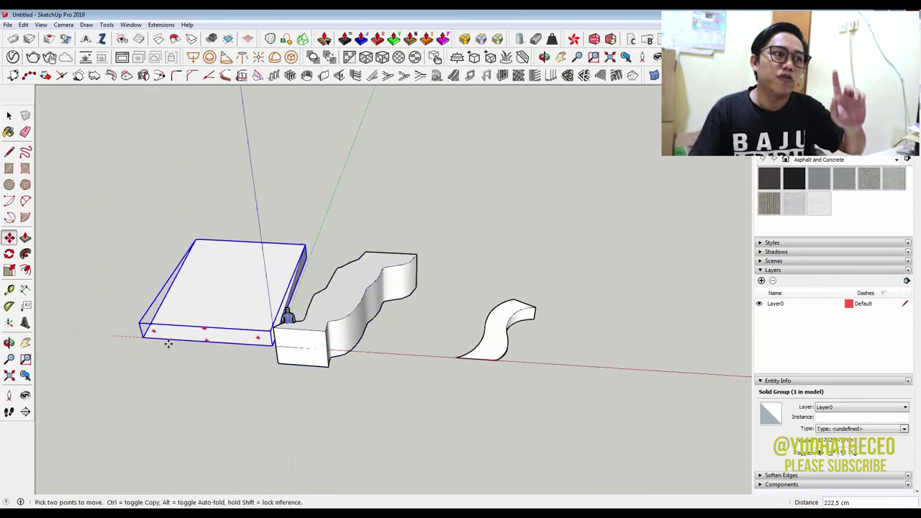
{"action": "left_click", "coordinate": [249, 382]}
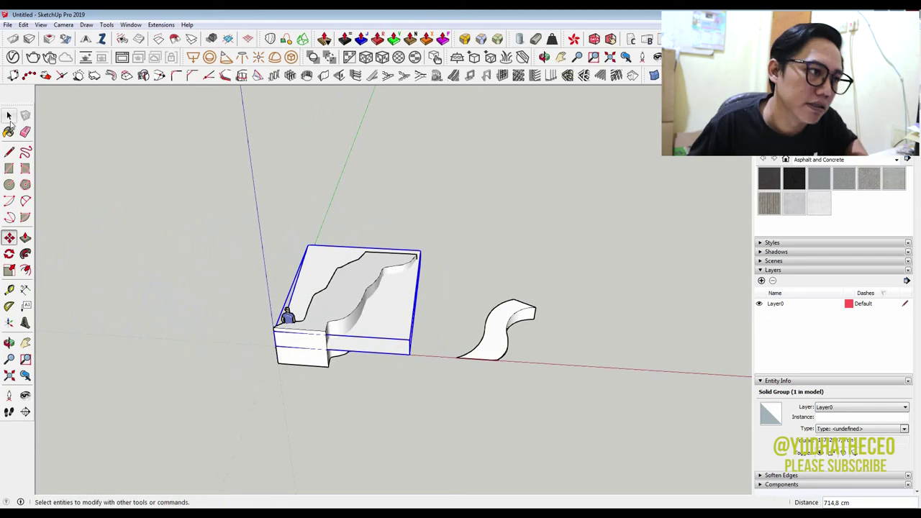
{"action": "key", "text": "space"}
Step: Select both the sloped wedge and the curved solid
{"action": "left_click", "coordinate": [113, 197]}
{"action": "scroll", "coordinate": [352, 333], "scroll_direction": "up", "scroll_amount": 3}
{"action": "scroll", "coordinate": [352, 333], "scroll_direction": "up", "scroll_amount": 3}
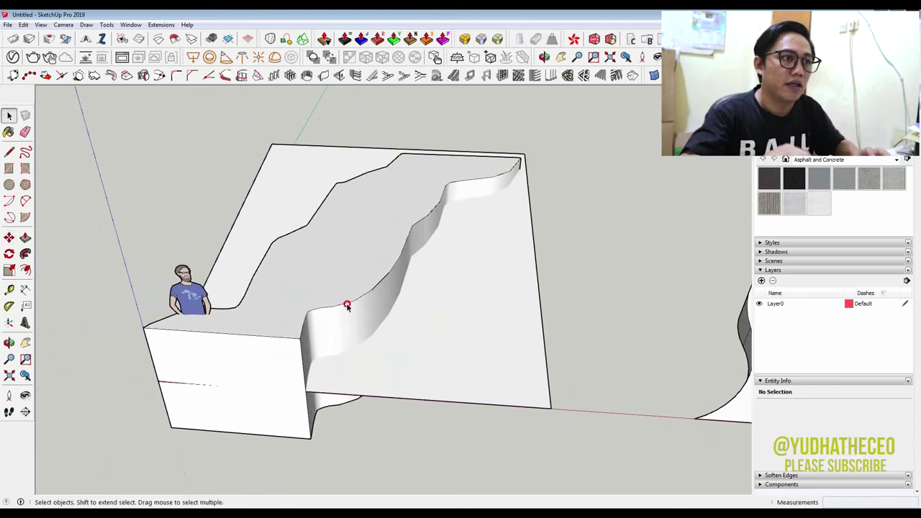
{"action": "left_click", "coordinate": [347, 306]}
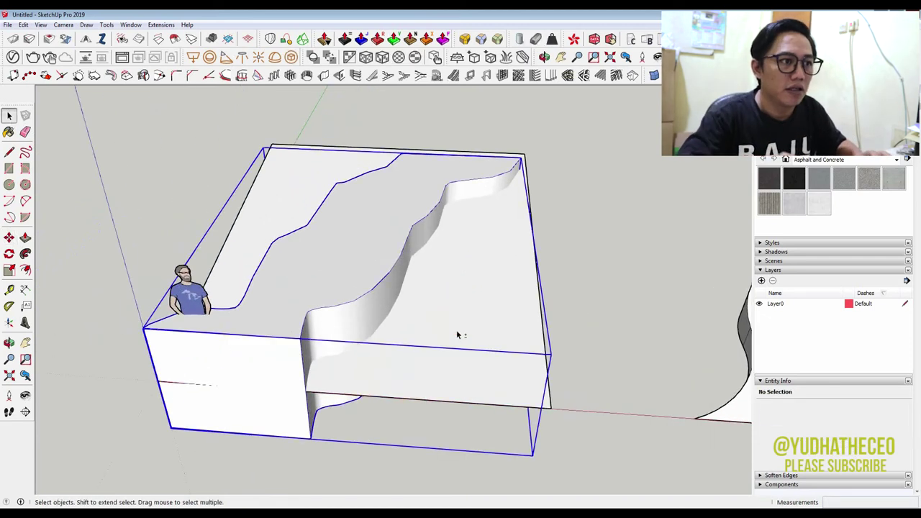
Step: Apply Tools > Solid Tools > Intersect to the wedge and curved solid
{"action": "left_click", "coordinate": [106, 25]}
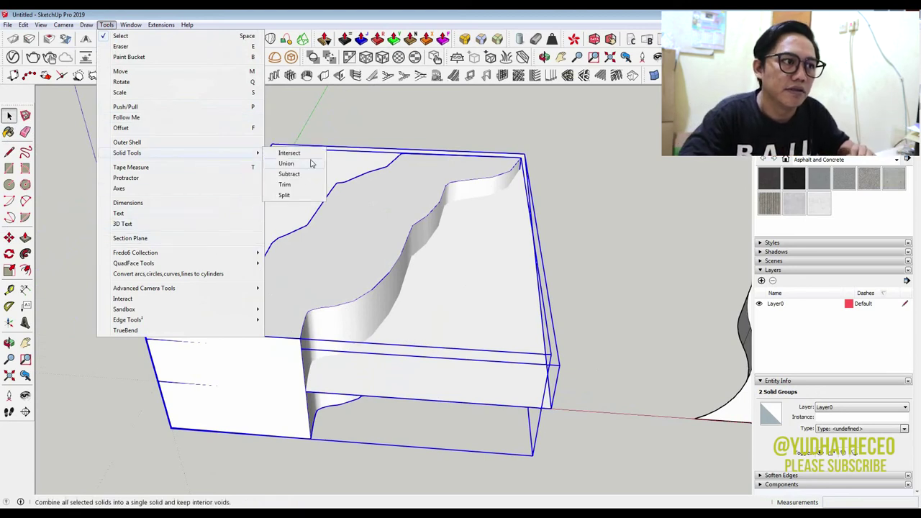
{"action": "left_click", "coordinate": [308, 155]}
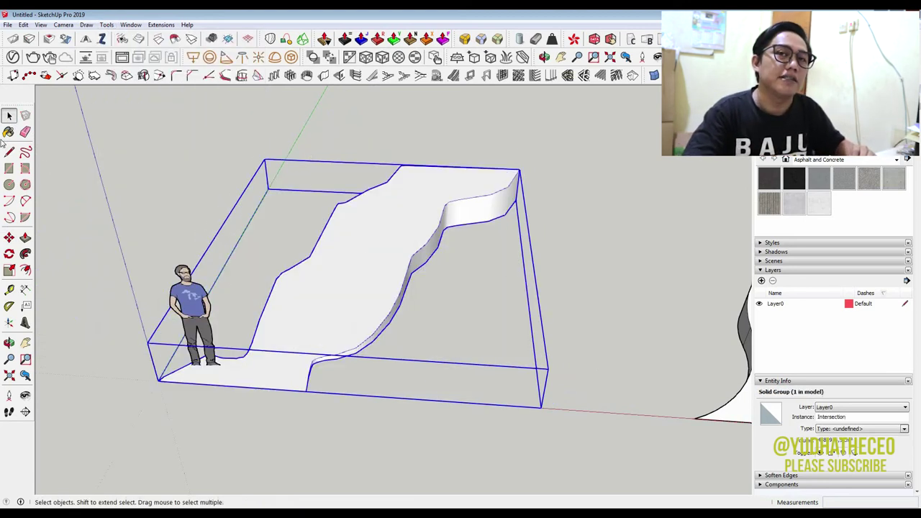
{"action": "left_click", "coordinate": [543, 209]}
{"action": "scroll", "coordinate": [517, 259], "scroll_direction": "up", "scroll_amount": 2}
{"action": "middle_click_drag", "start_coordinate": [516, 259], "coordinate": [174, 130]}
{"action": "scroll", "coordinate": [411, 175], "scroll_direction": "down", "scroll_amount": 3}
{"action": "scroll", "coordinate": [410, 175], "scroll_direction": "down", "scroll_amount": 3}
{"action": "mouse_move", "coordinate": [411, 175]}
{"action": "middle_mouse_down"}
{"action": "mouse_move", "coordinate": [531, 245]}
{"action": "mouse_move", "coordinate": [520, 137]}
{"action": "middle_mouse_up"}
{"action": "scroll", "coordinate": [520, 159], "scroll_direction": "up", "scroll_amount": 2}
{"action": "scroll", "coordinate": [518, 266], "scroll_direction": "up", "scroll_amount": 3}
{"action": "scroll", "coordinate": [488, 278], "scroll_direction": "up", "scroll_amount": 3}
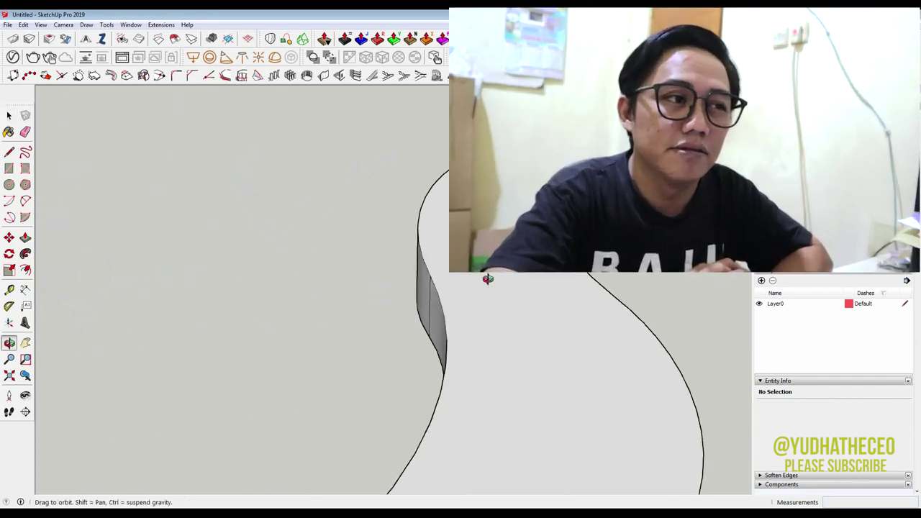